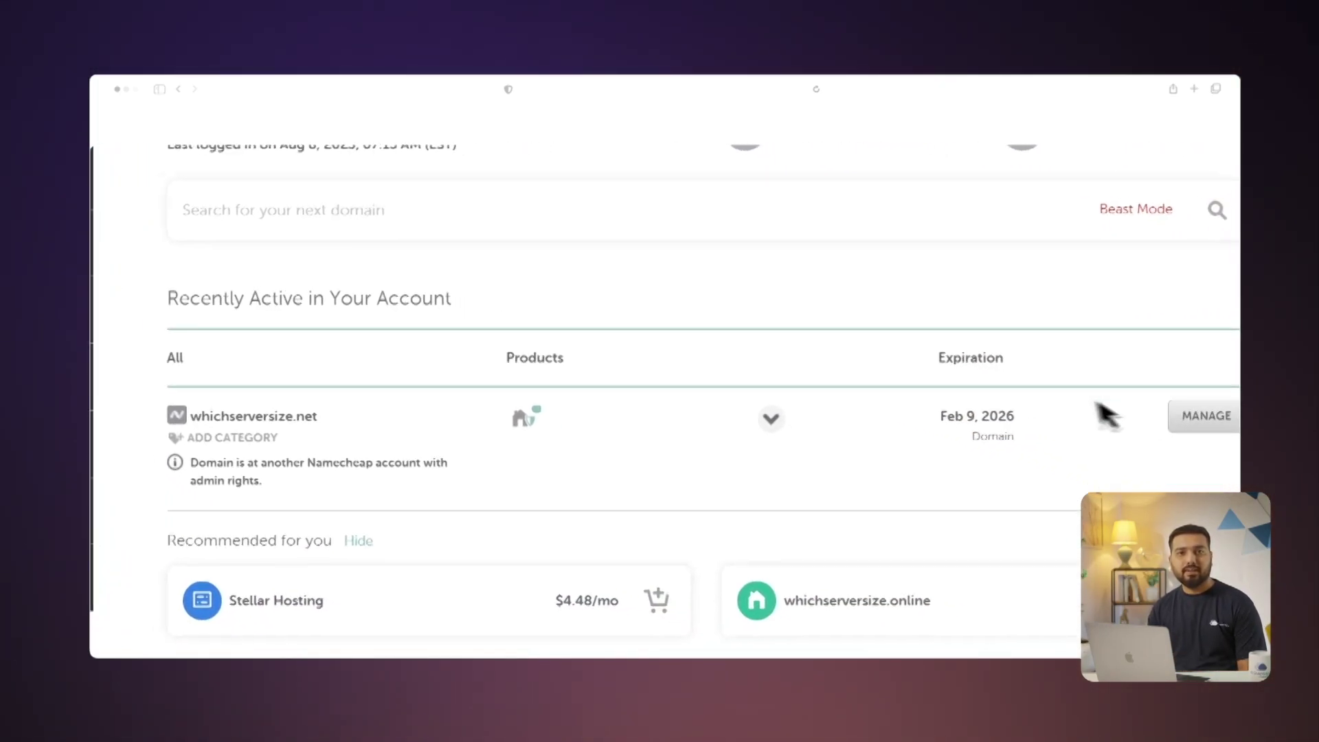
Reach Advanced DNS for whichserversize.net and copy the Cloudways server's public IP.
{"action": "left_click", "coordinate": [1177, 413]}
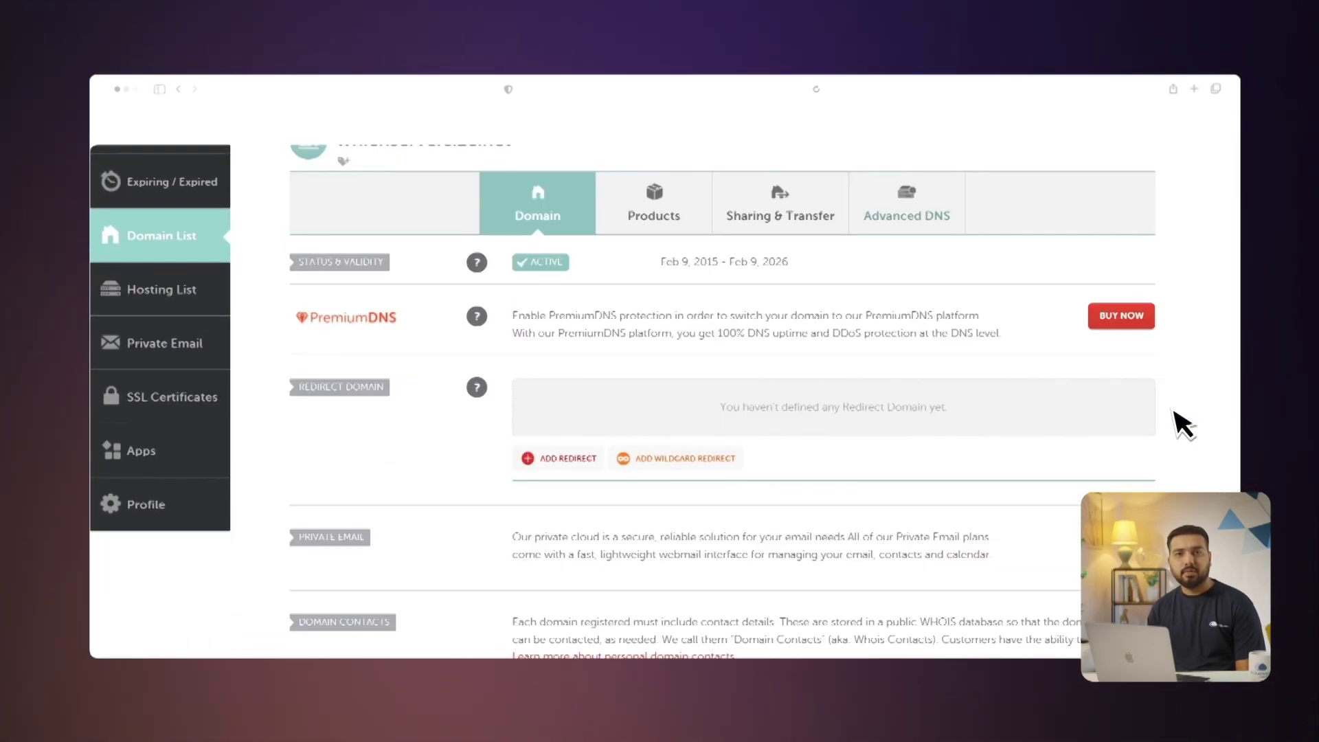
{"action": "left_click", "coordinate": [933, 216]}
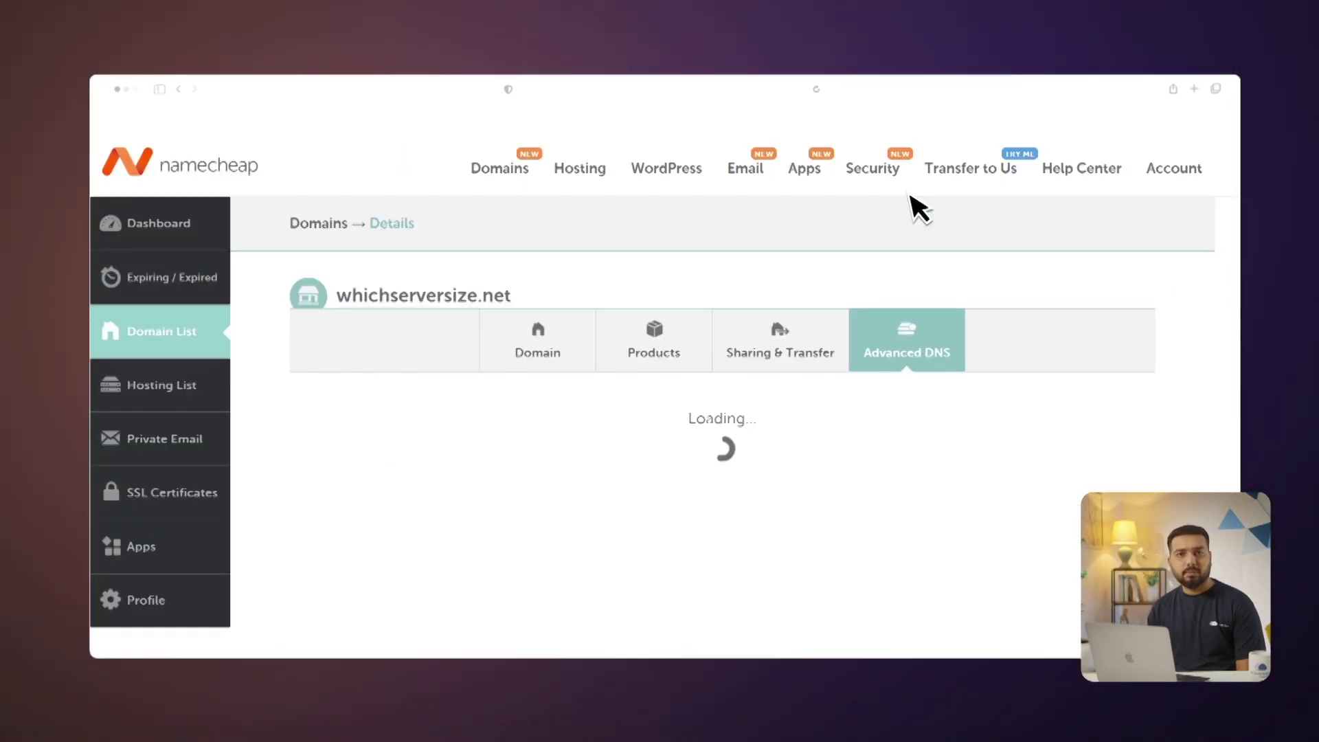
{"action": "scroll", "coordinate": [917, 206], "scroll_direction": "down", "scroll_amount": 2}
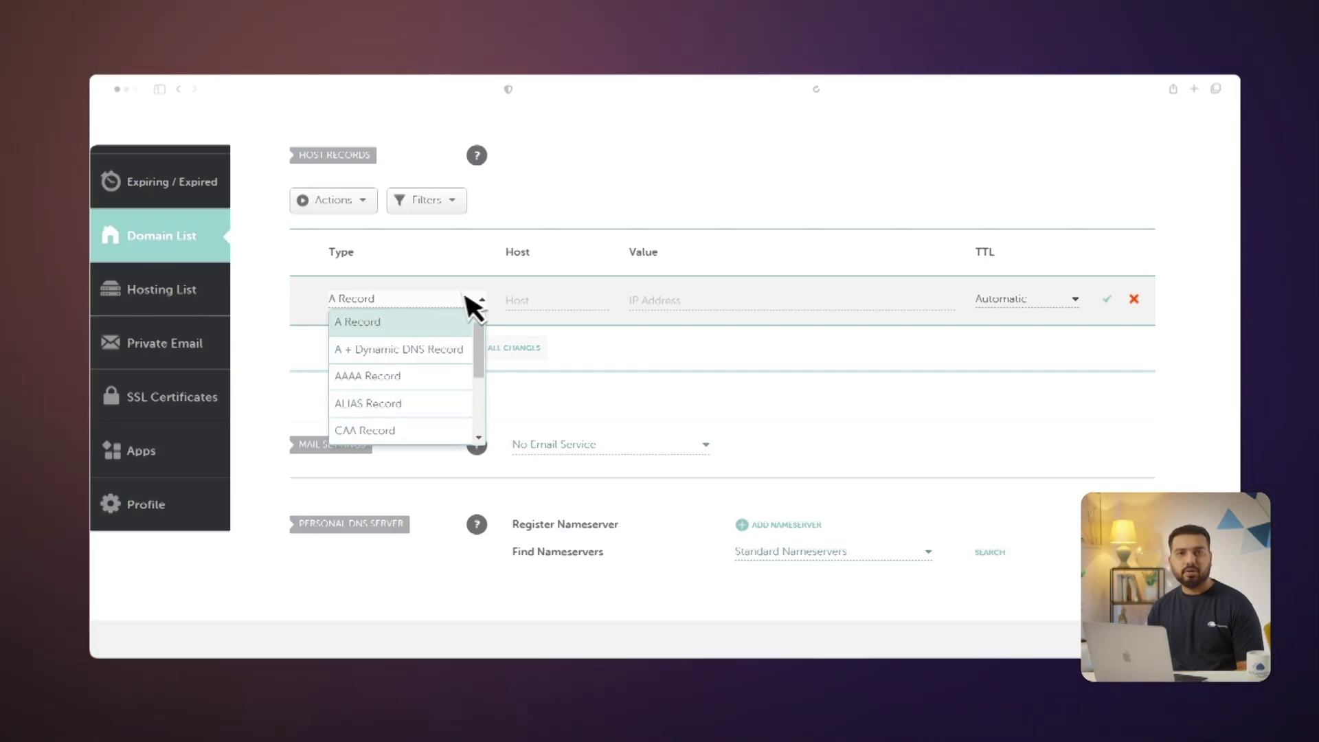
{"action": "type", "text": "@"}
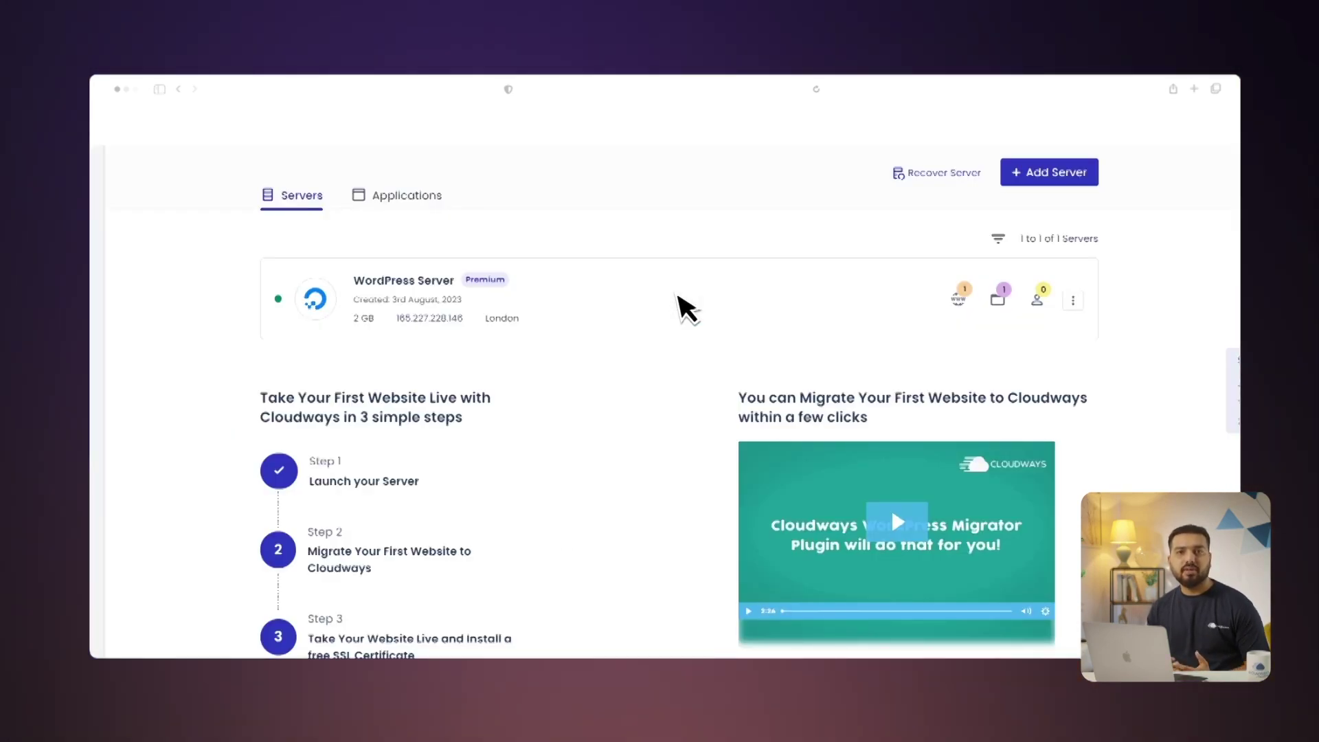
{"action": "left_click", "coordinate": [685, 307]}
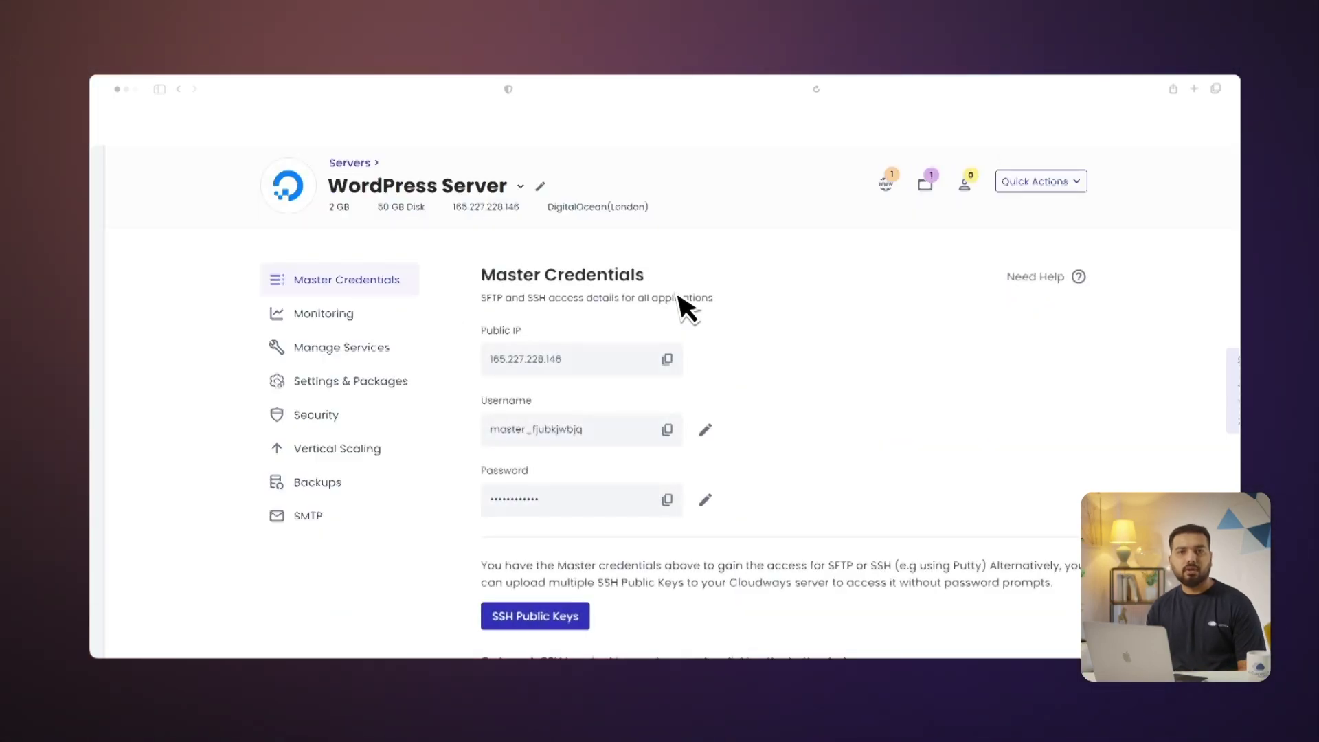
{"action": "left_click", "coordinate": [667, 360]}
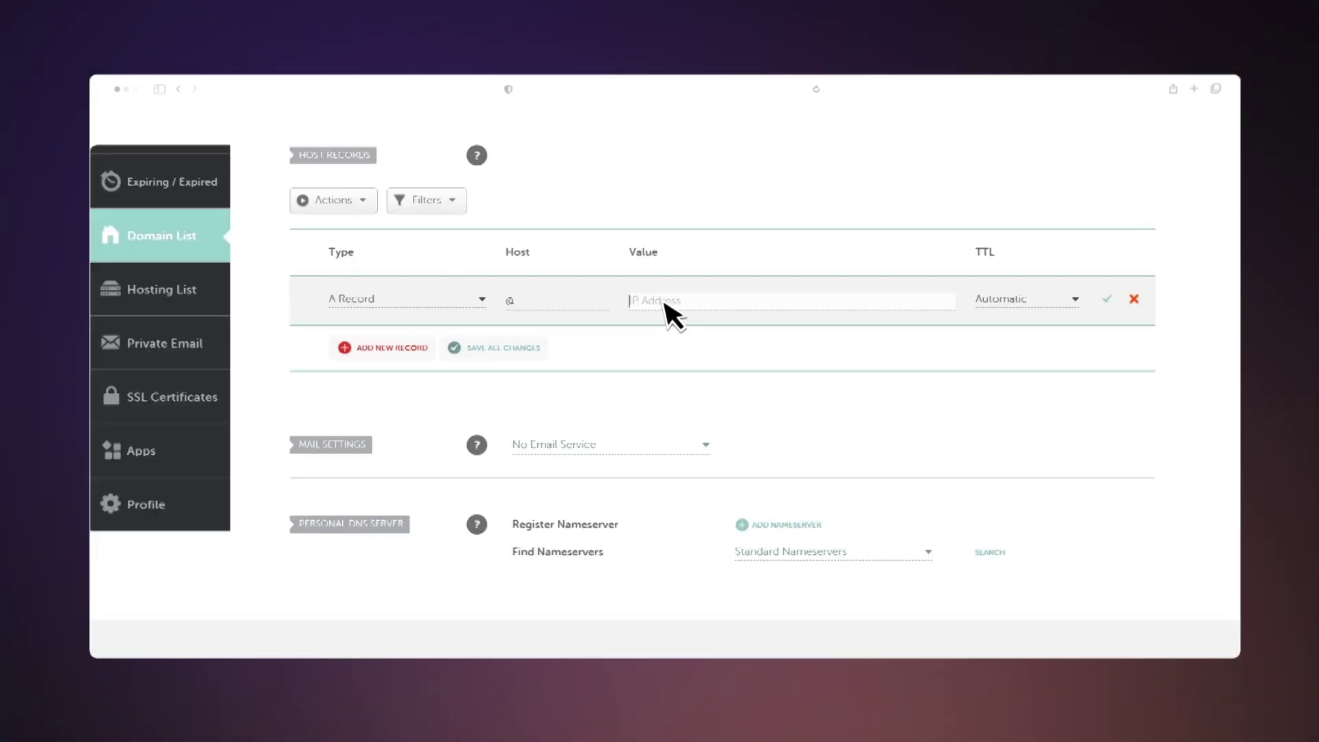
Fill the @ A record's value with 165.227.228.146 and keep TTL Automatic.
{"action": "left_click", "coordinate": [672, 301]}
{"action": "key", "text": "ctrl+v"}
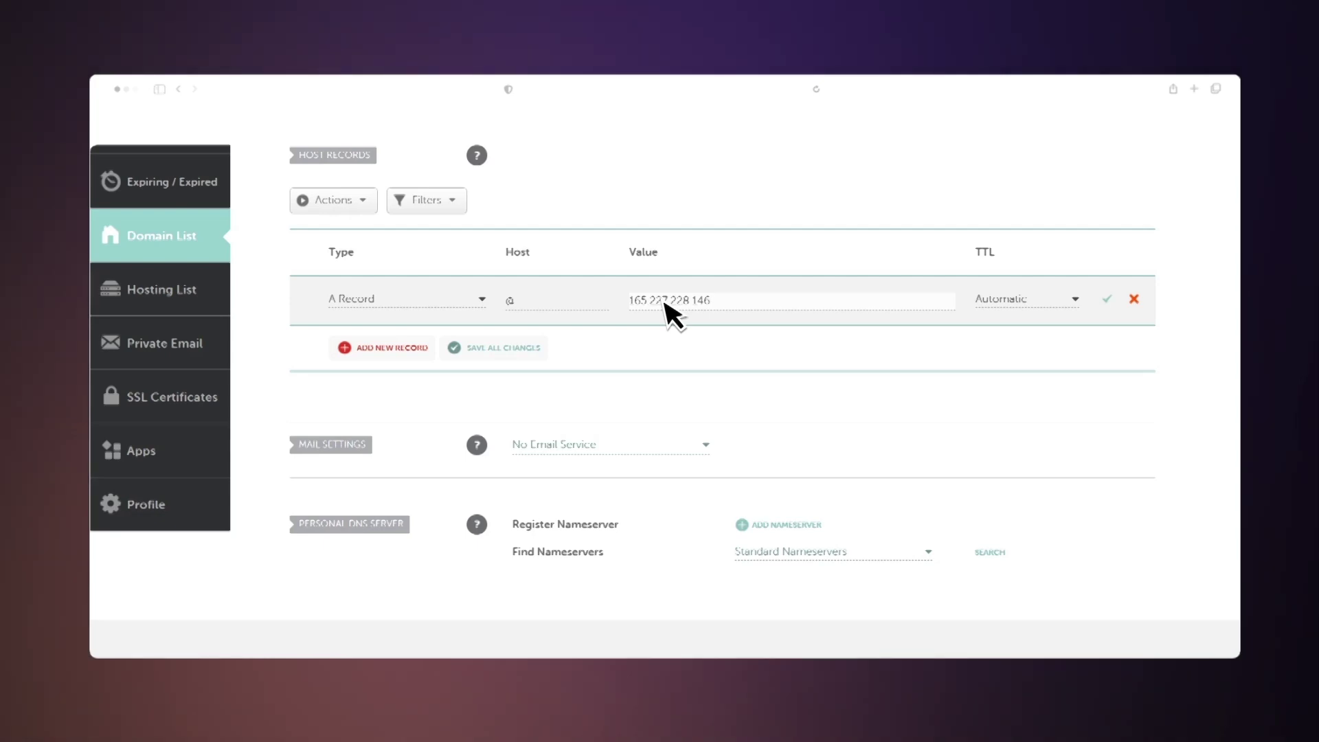
{"action": "left_click", "coordinate": [1042, 299]}
{"action": "left_click_drag", "start_coordinate": [1072, 331], "coordinate": [1083, 441]}
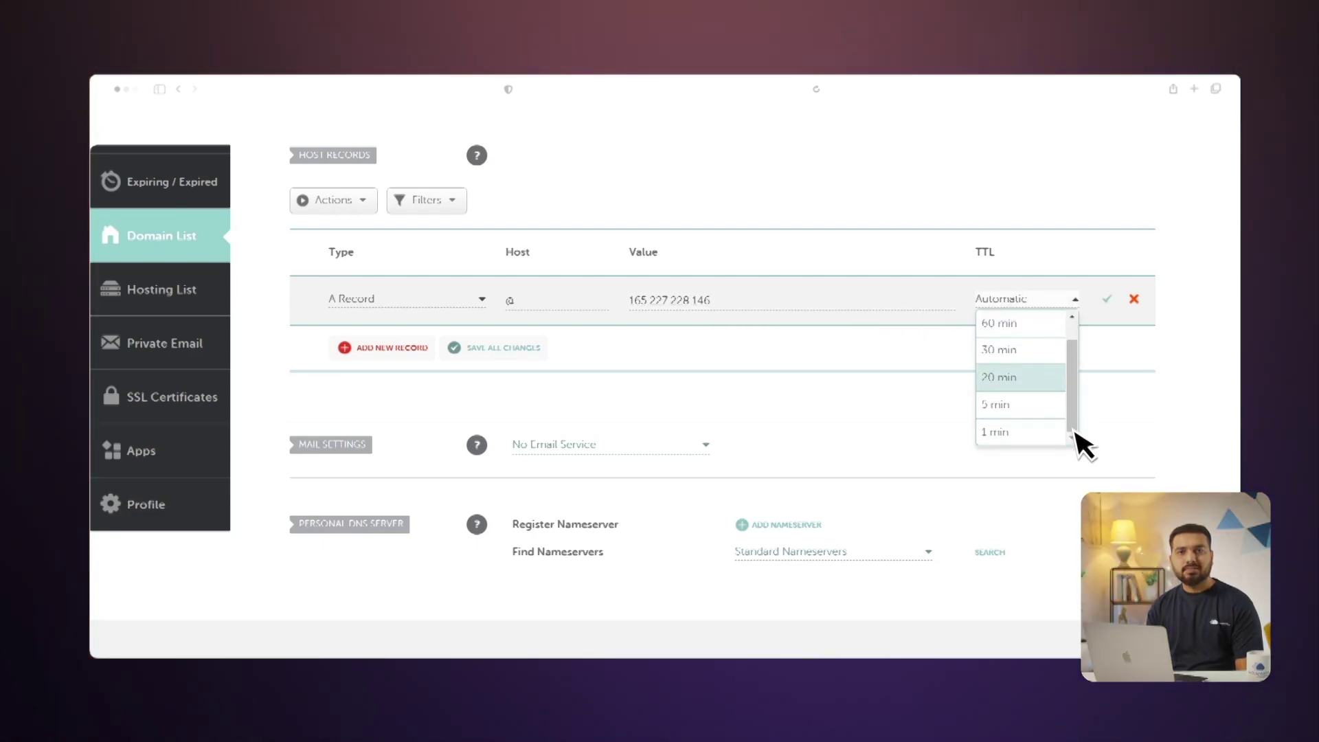
{"action": "scroll", "coordinate": [1073, 371], "scroll_direction": "up", "scroll_amount": 3}
{"action": "left_click", "coordinate": [1030, 323]}
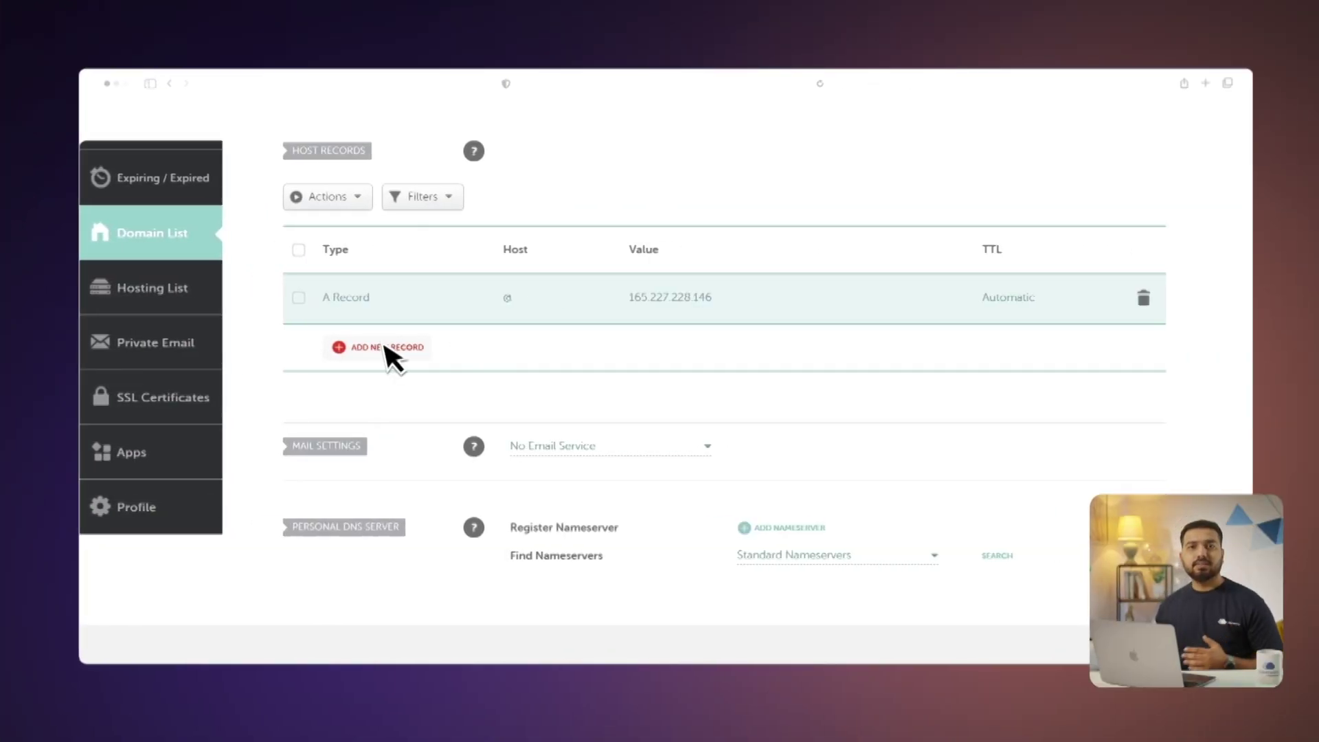
Save a second A record for www pointing to 165.227.228.146 with Automatic TTL.
{"action": "left_click", "coordinate": [387, 348]}
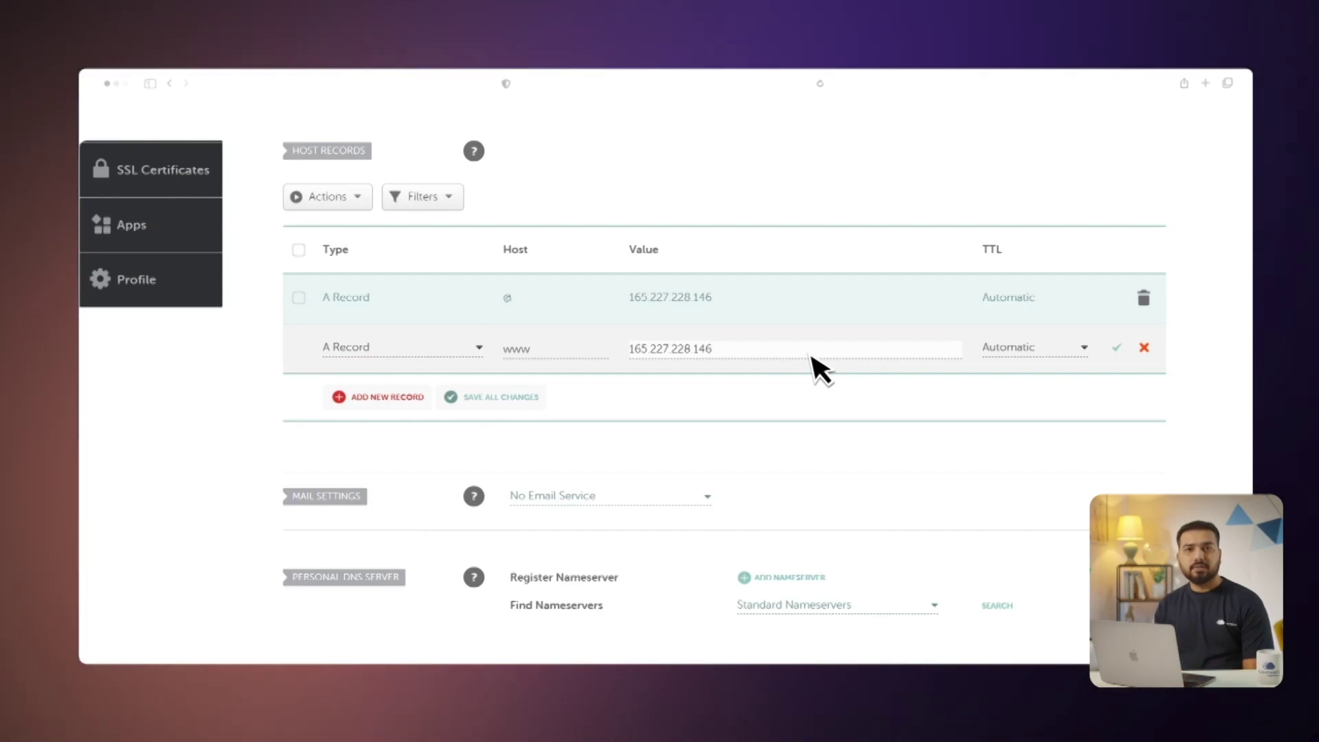
{"action": "left_click", "coordinate": [1031, 347]}
{"action": "left_click", "coordinate": [1041, 374]}
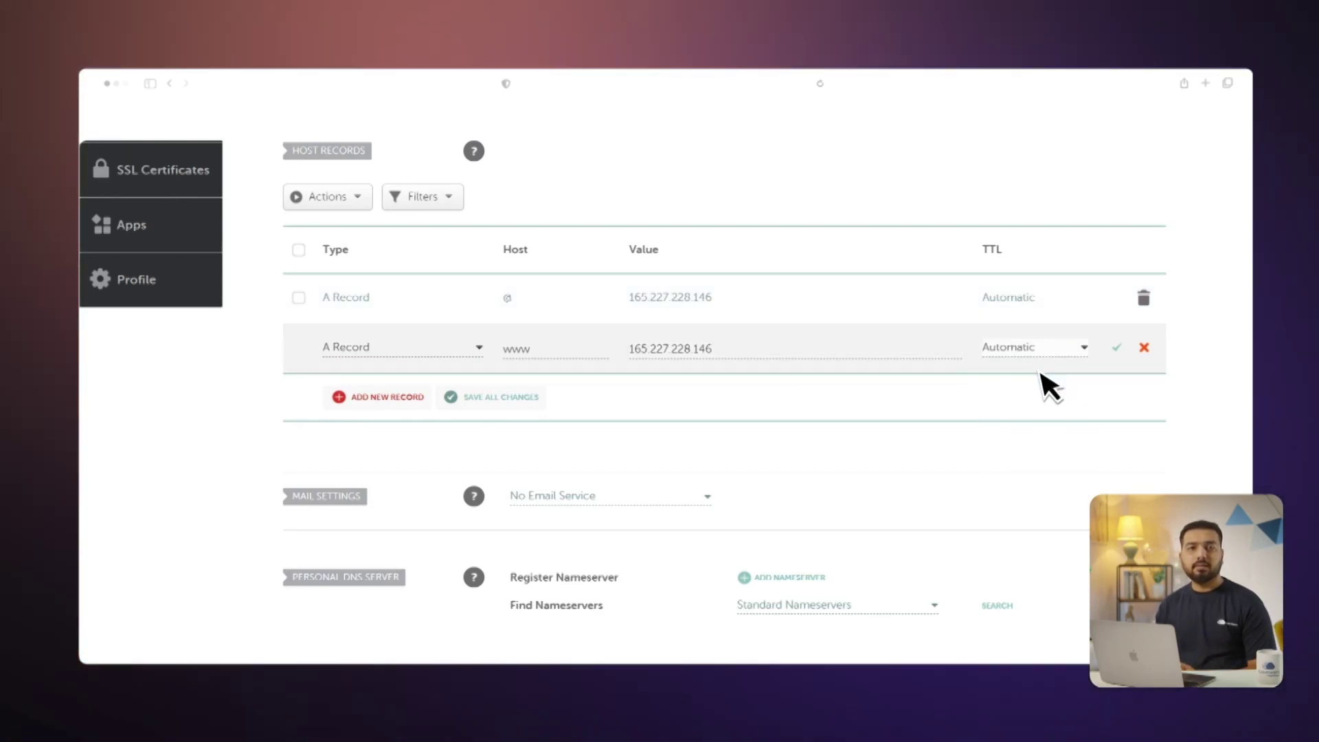
{"action": "key", "text": "Return"}
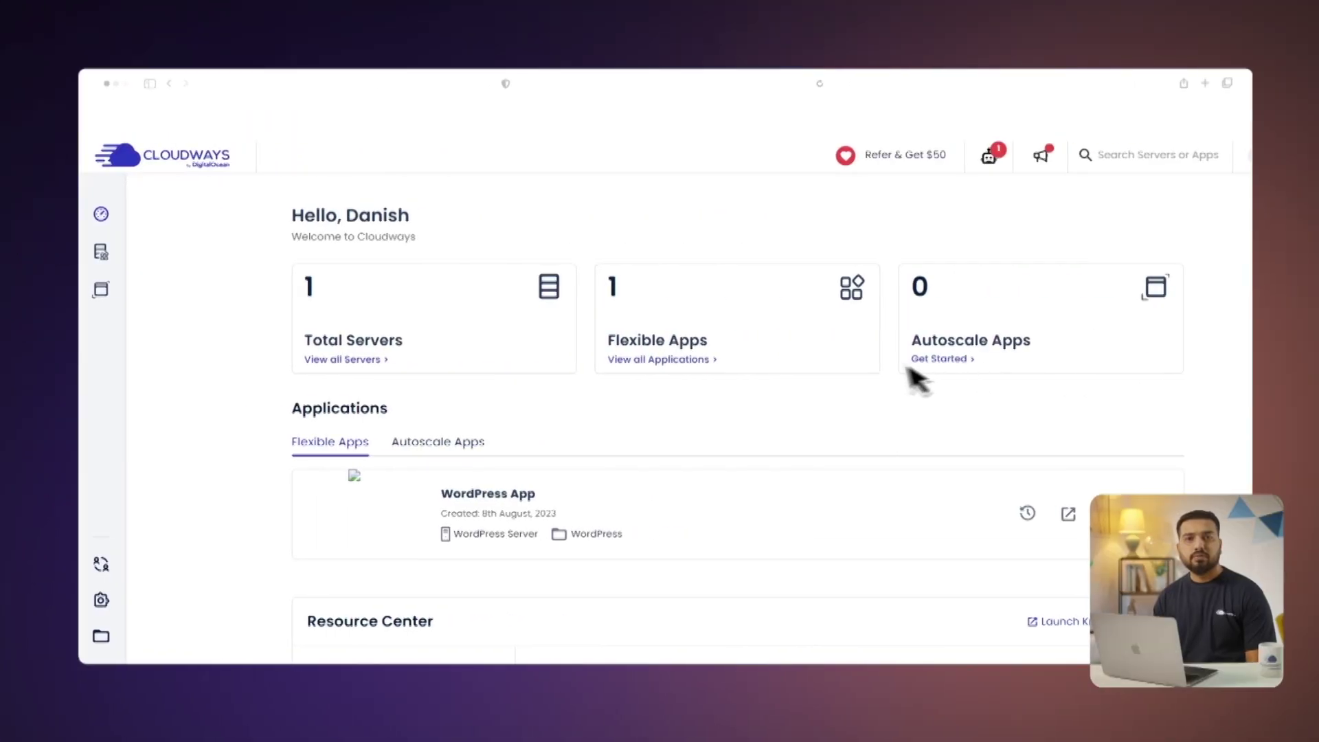
From the servers list, reach the WordPress App on WordPress Server and its Domain Management.
{"action": "left_click", "coordinate": [351, 358]}
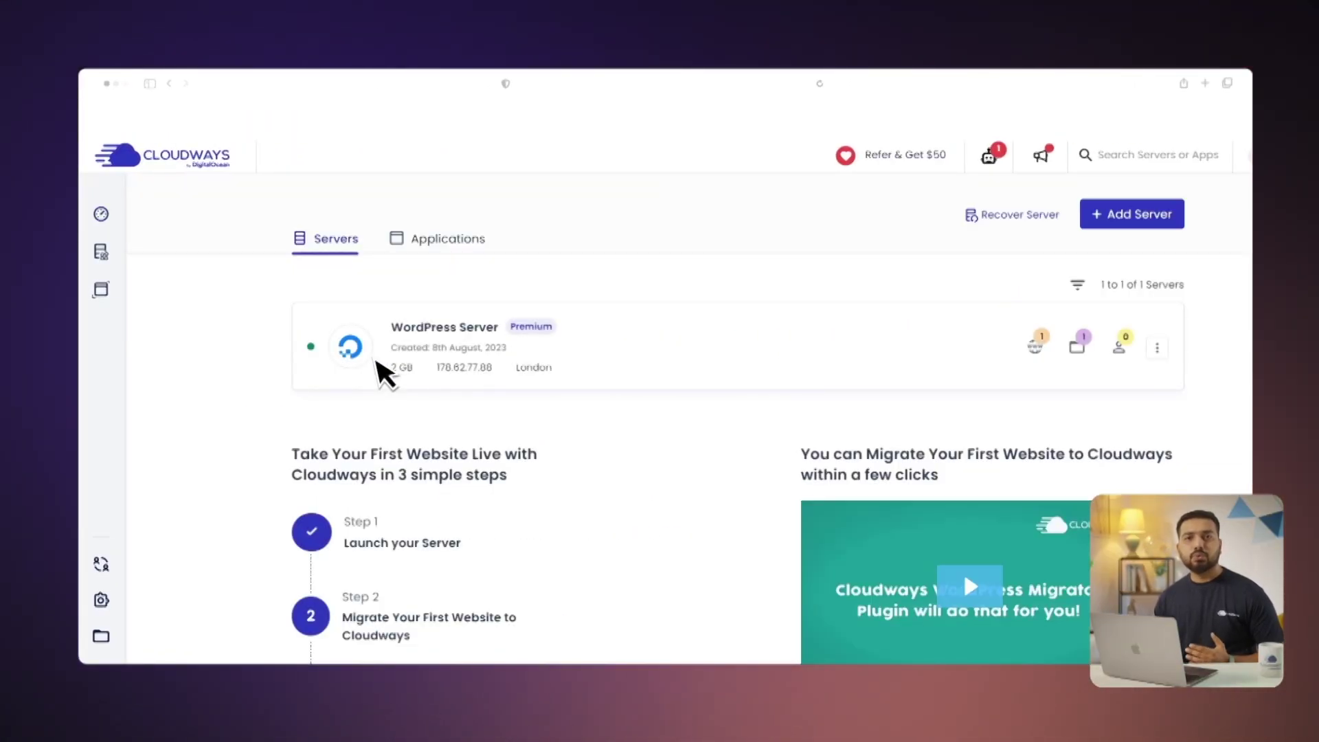
{"action": "left_click", "coordinate": [383, 371]}
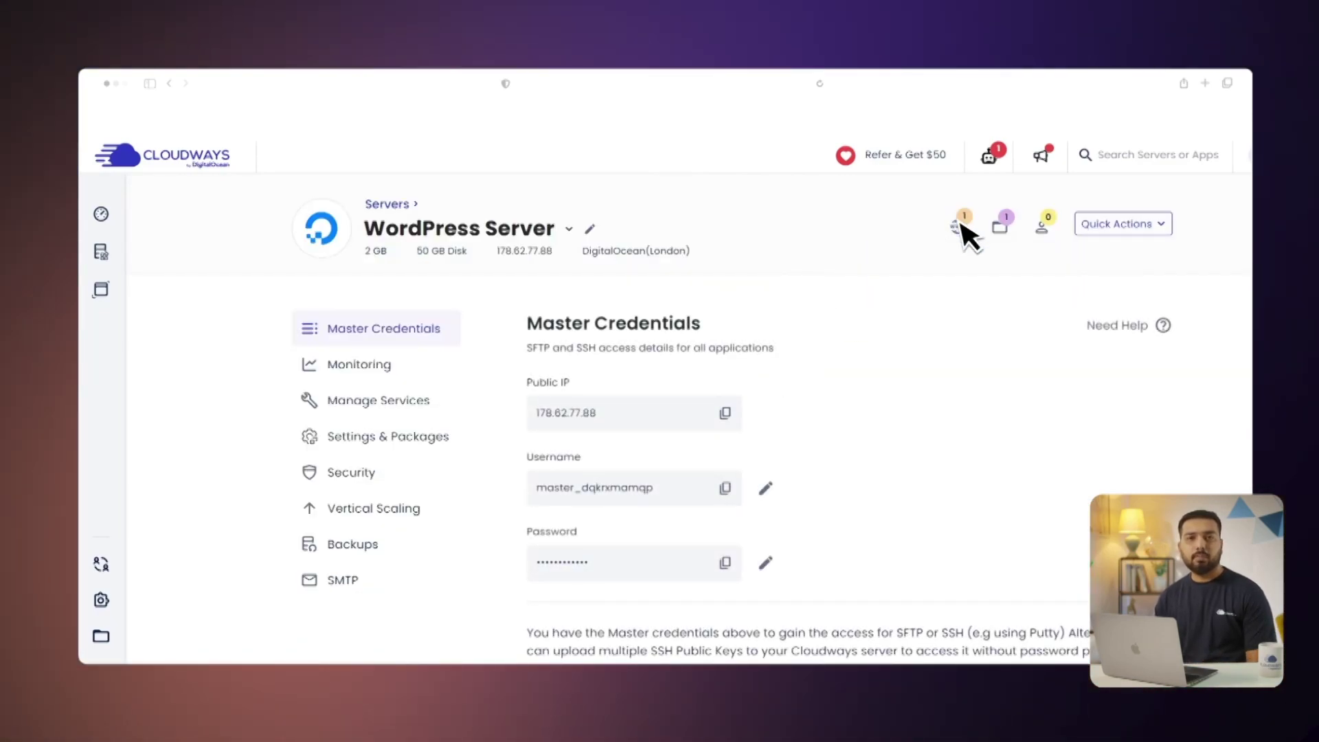
{"action": "mouse_move", "coordinate": [999, 226]}
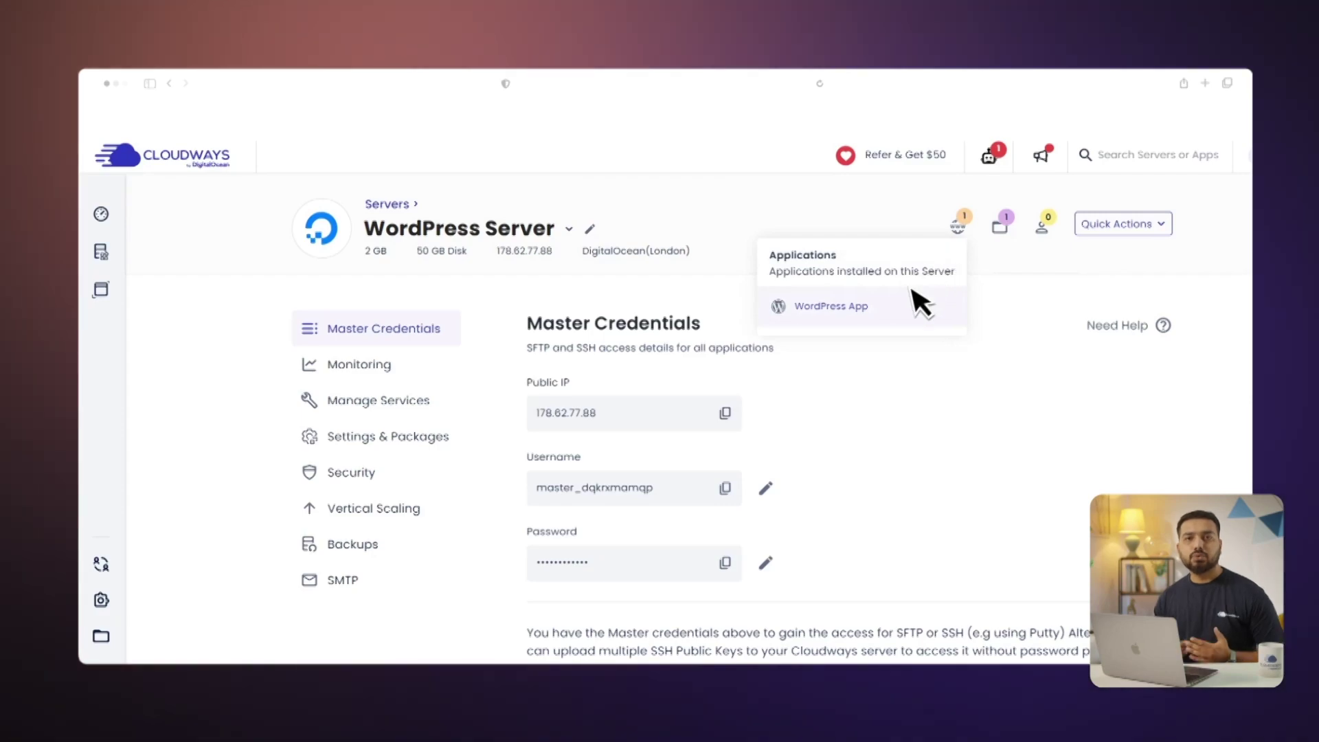
{"action": "left_click", "coordinate": [907, 305]}
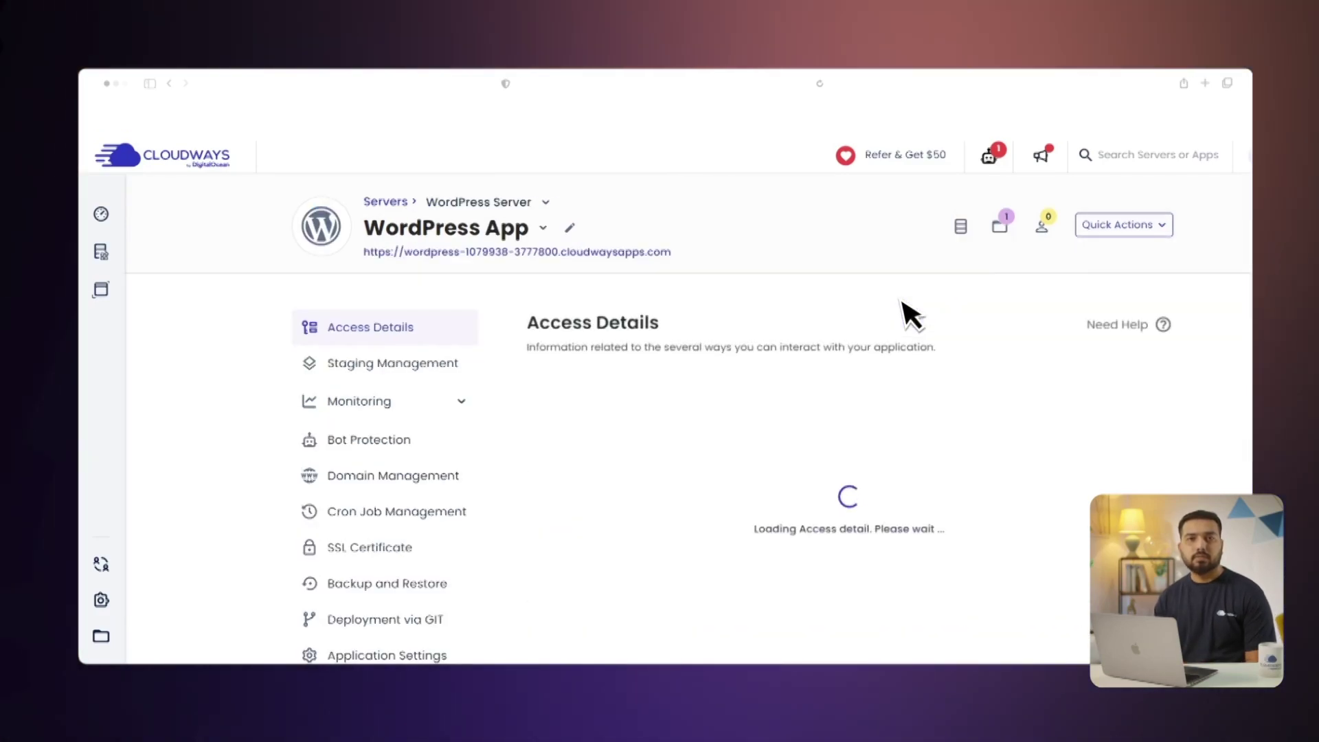
{"action": "left_click", "coordinate": [358, 483]}
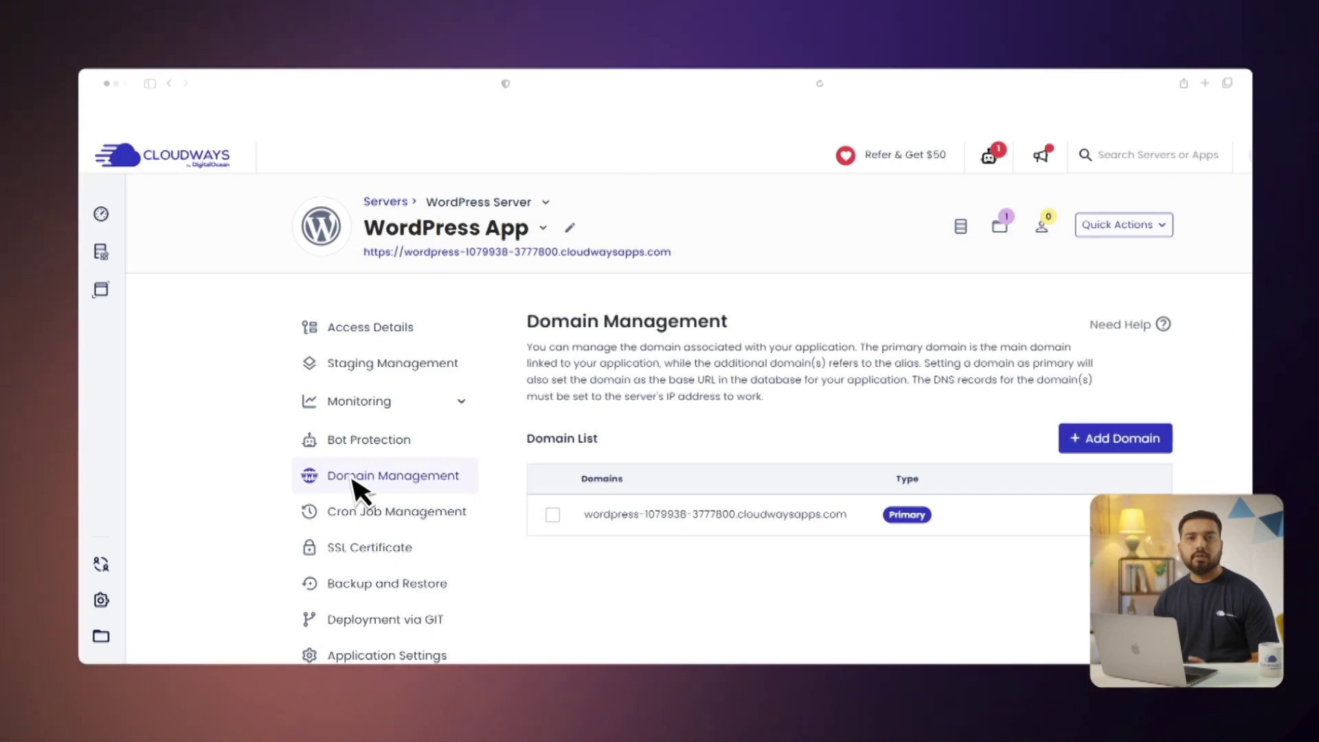
Add whichserversize.net to the WordPress App's domains as an alias.
{"action": "left_click", "coordinate": [1118, 443]}
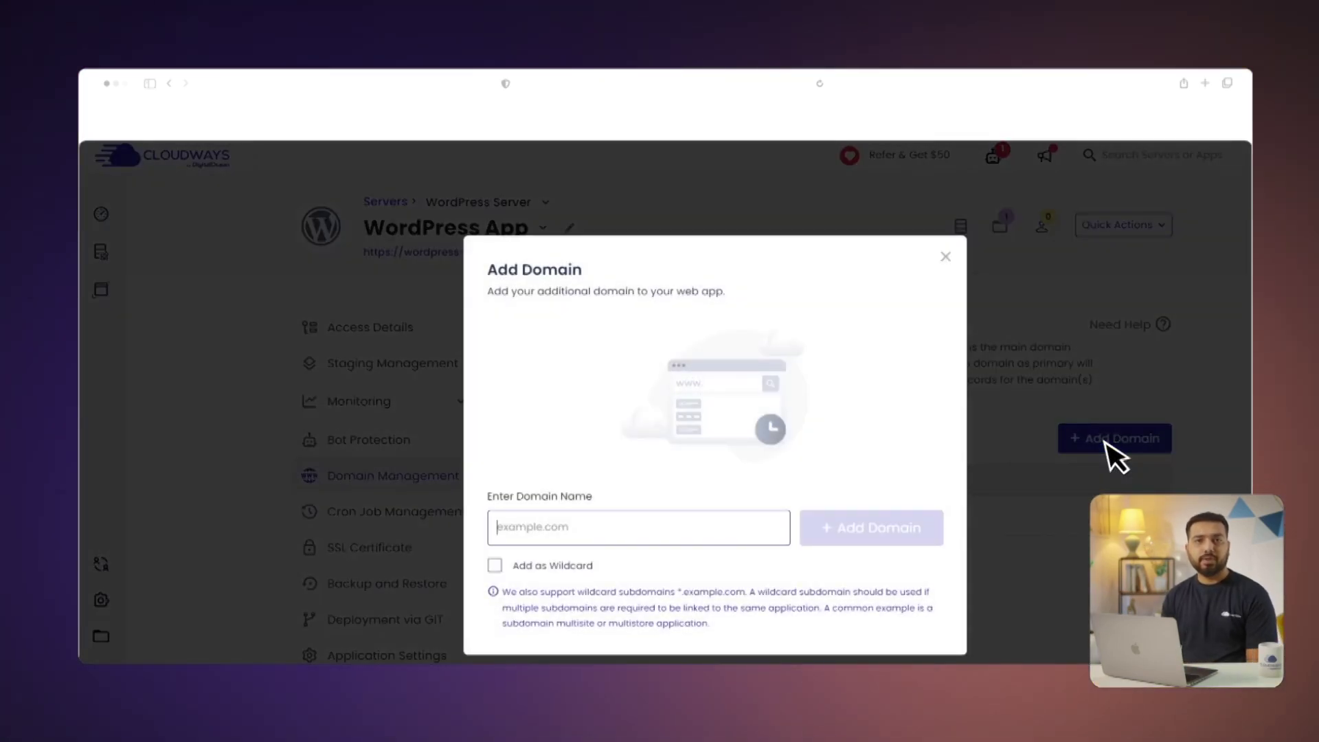
{"action": "type", "text": "whic"}
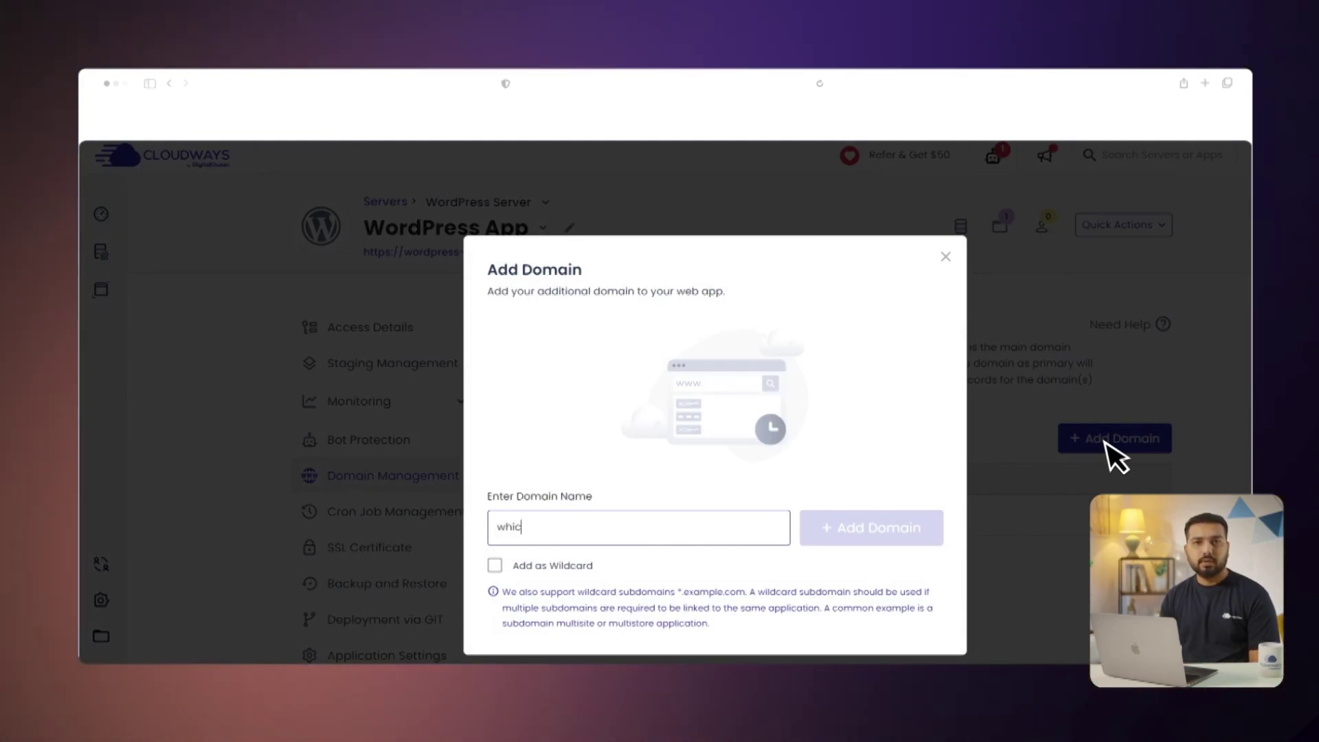
{"action": "type", "text": "hserve"}
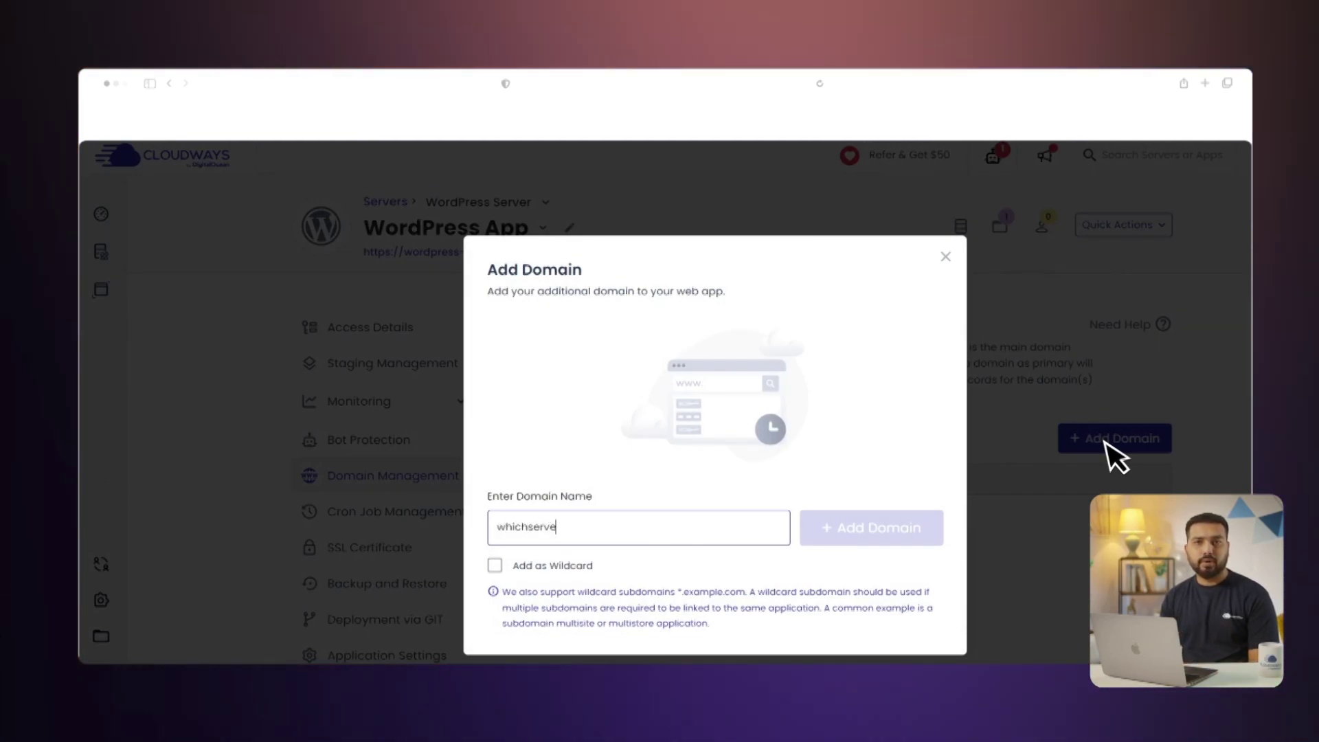
{"action": "type", "text": "rsize."}
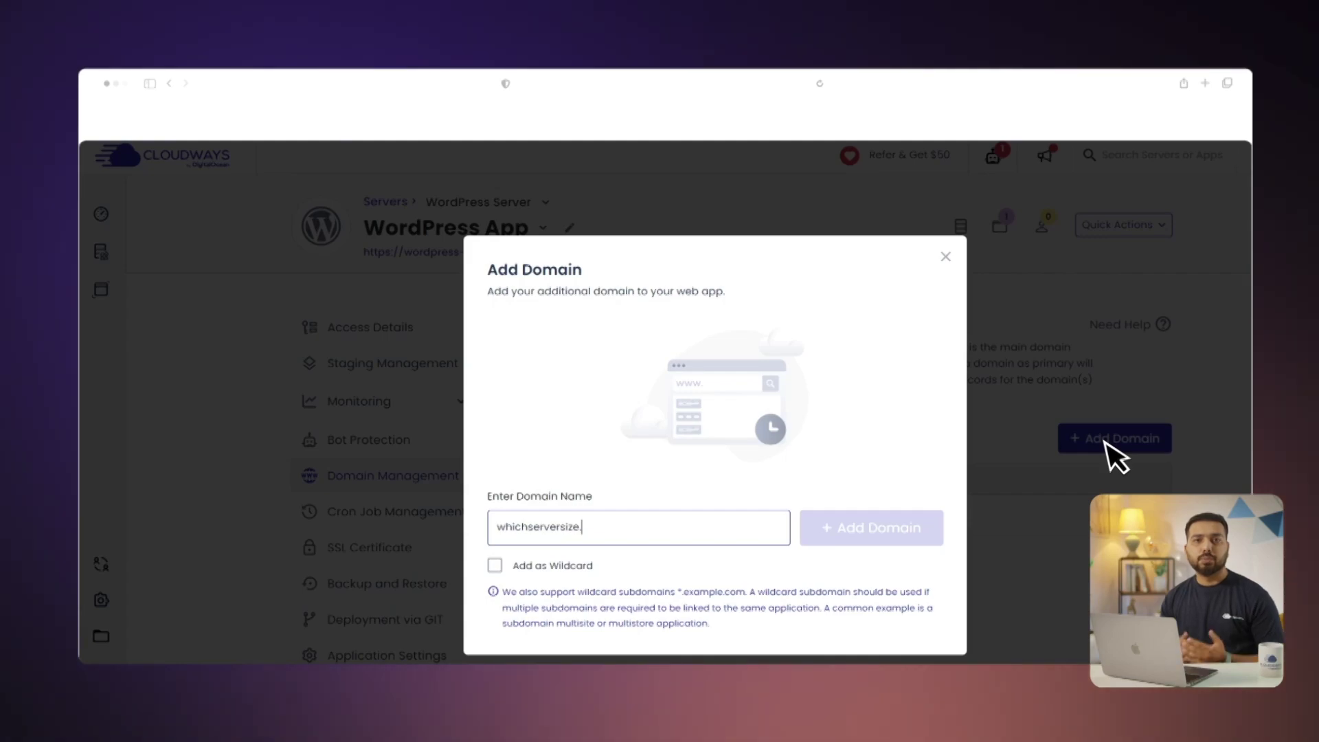
{"action": "type", "text": "net"}
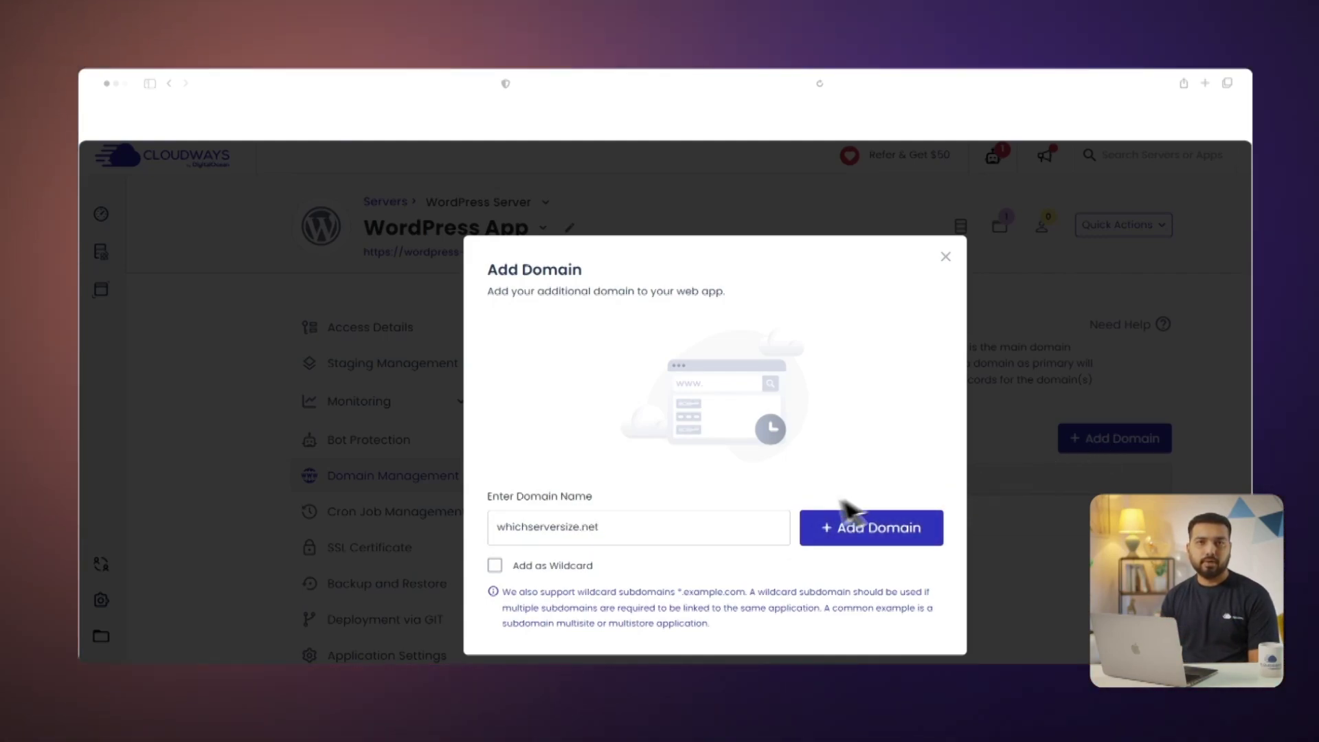
{"action": "left_click", "coordinate": [495, 565]}
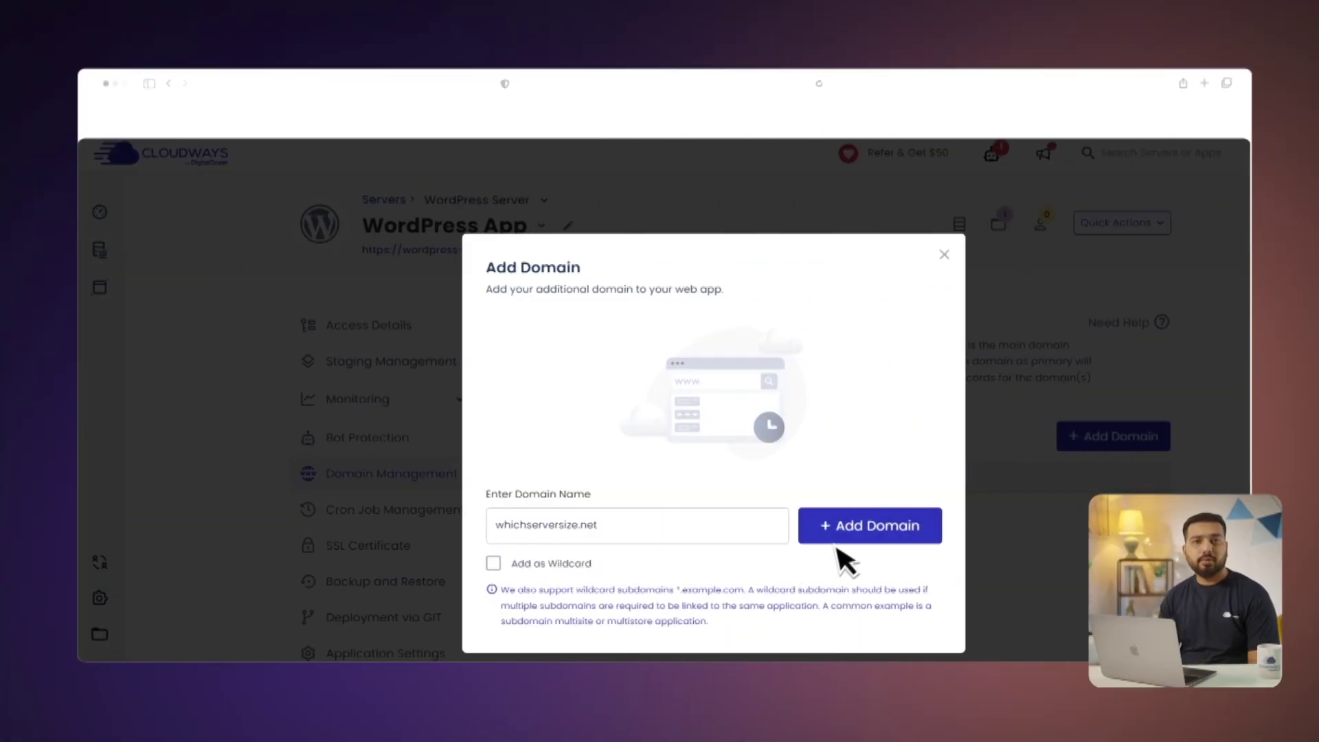
{"action": "left_click", "coordinate": [869, 527]}
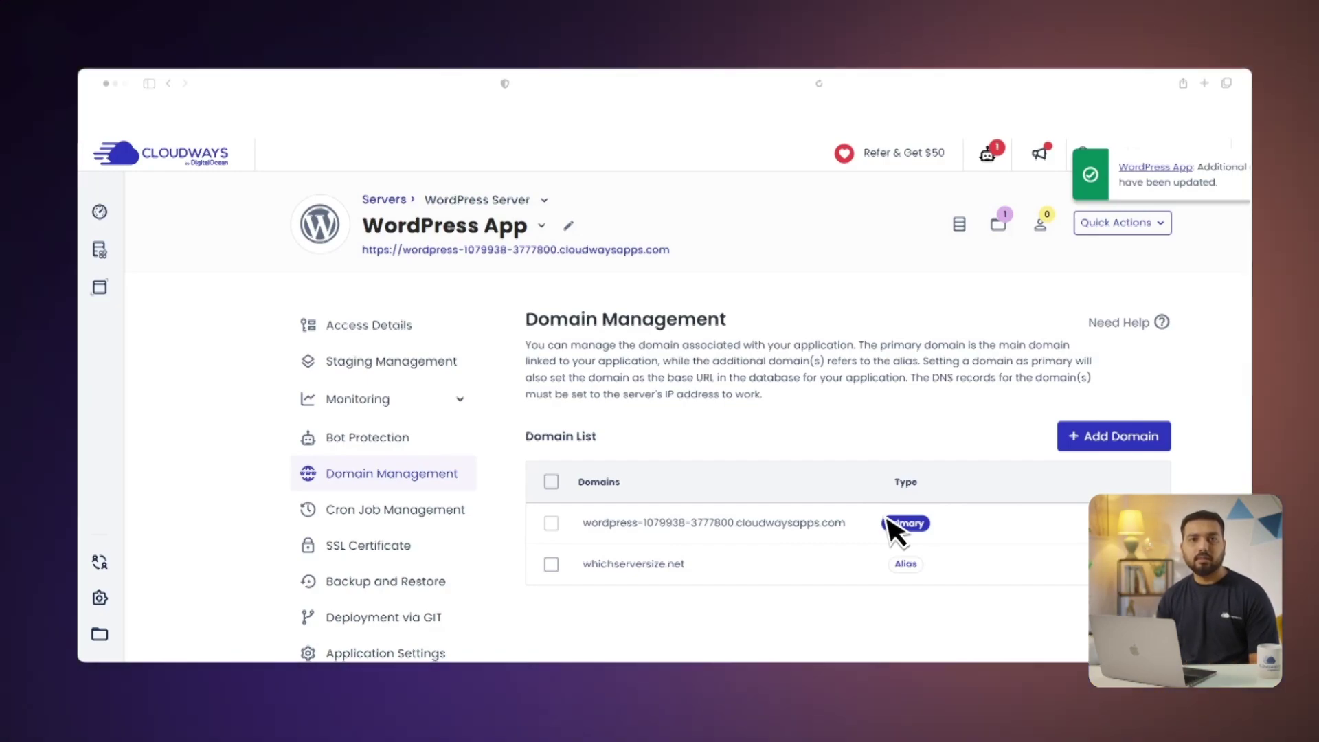
Make the whichserversize.net alias the app's primary domain and confirm.
{"action": "left_click", "coordinate": [974, 394]}
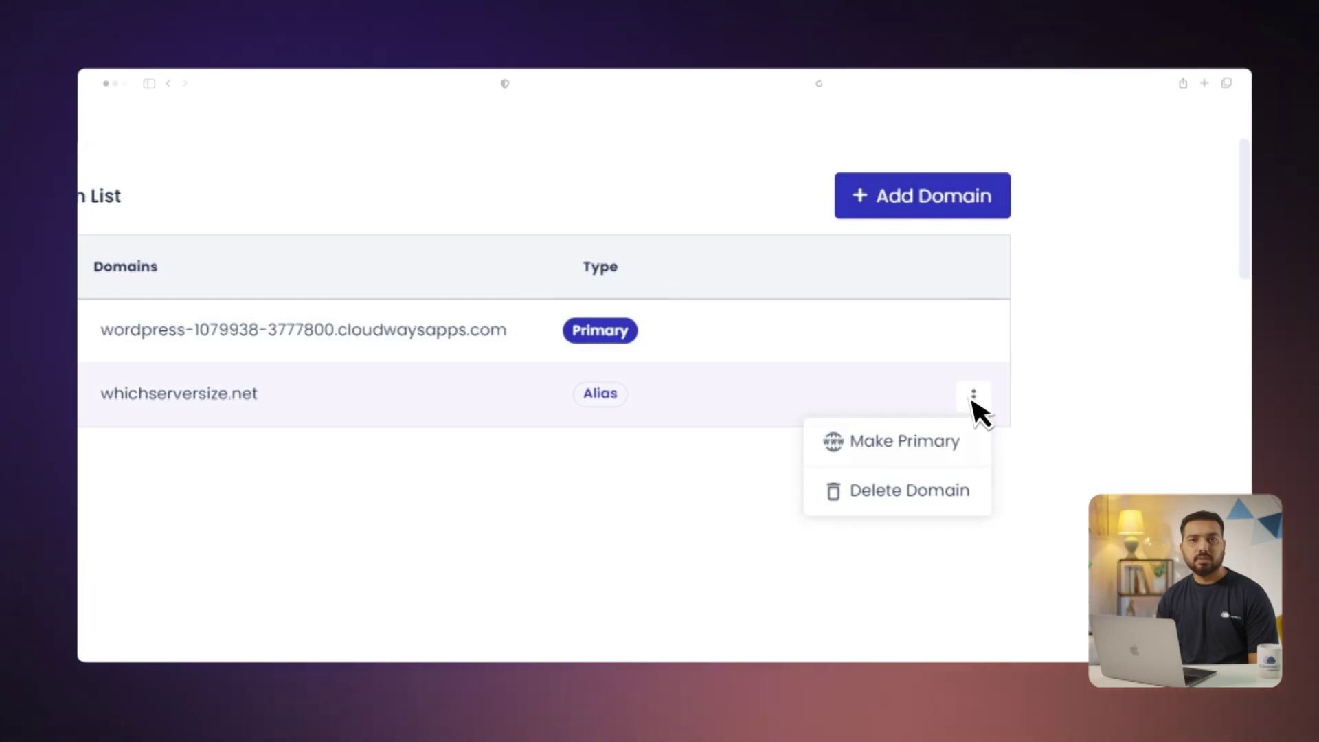
{"action": "left_click", "coordinate": [892, 445]}
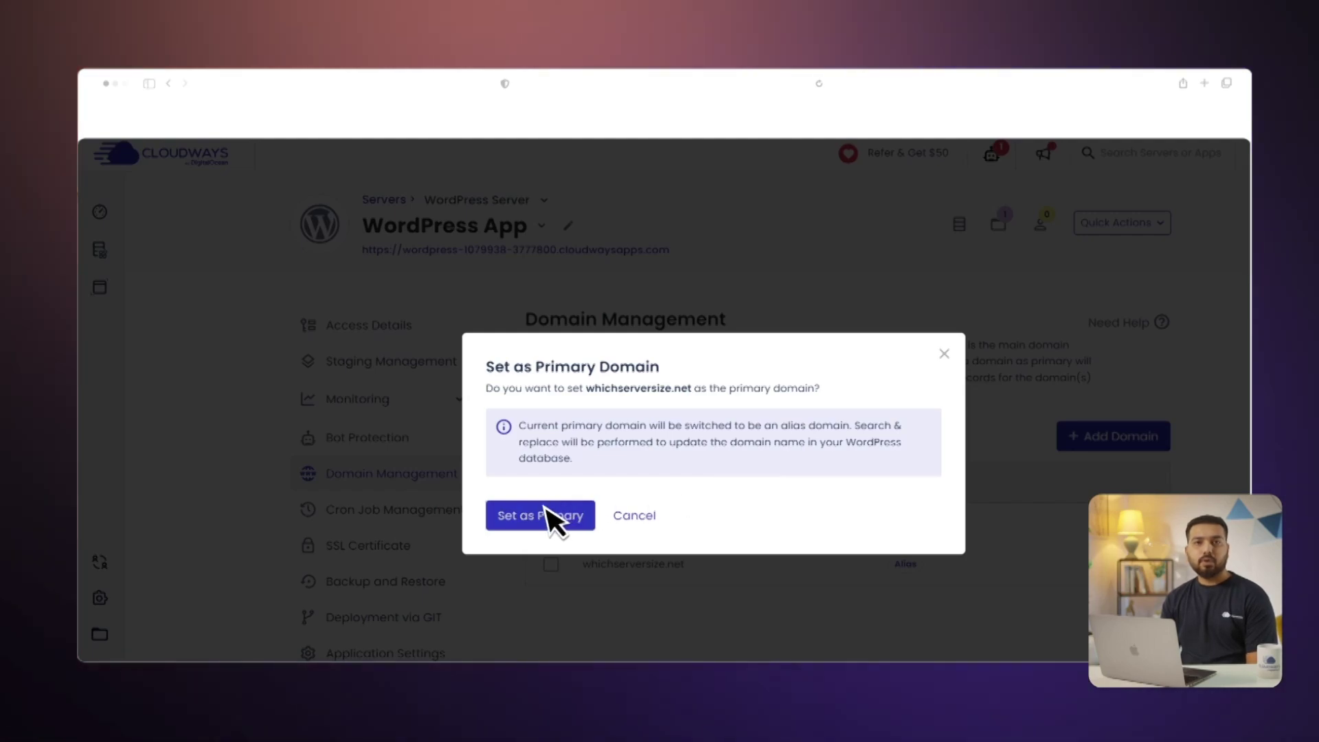
{"action": "left_click", "coordinate": [541, 516]}
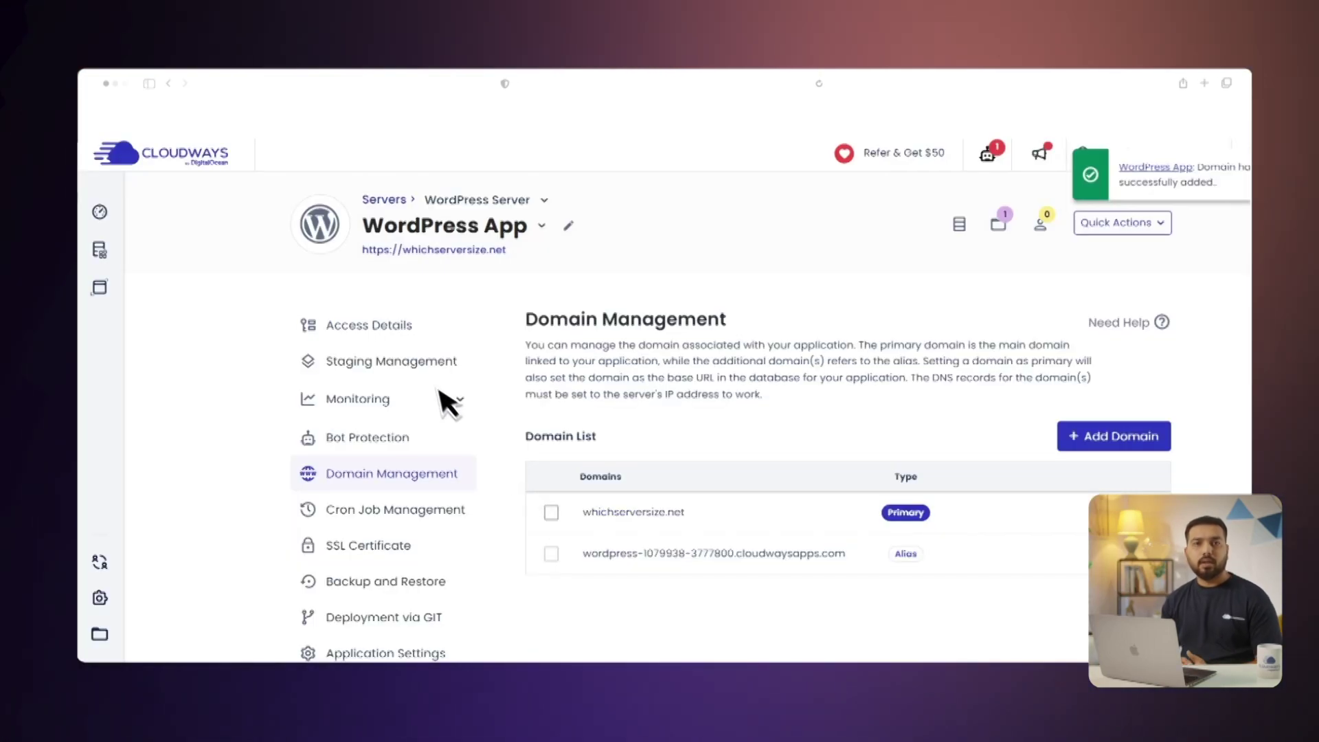
Visit the live site at whichserversize.net from Access Details, then return to Cloudways.
{"action": "left_click", "coordinate": [380, 329]}
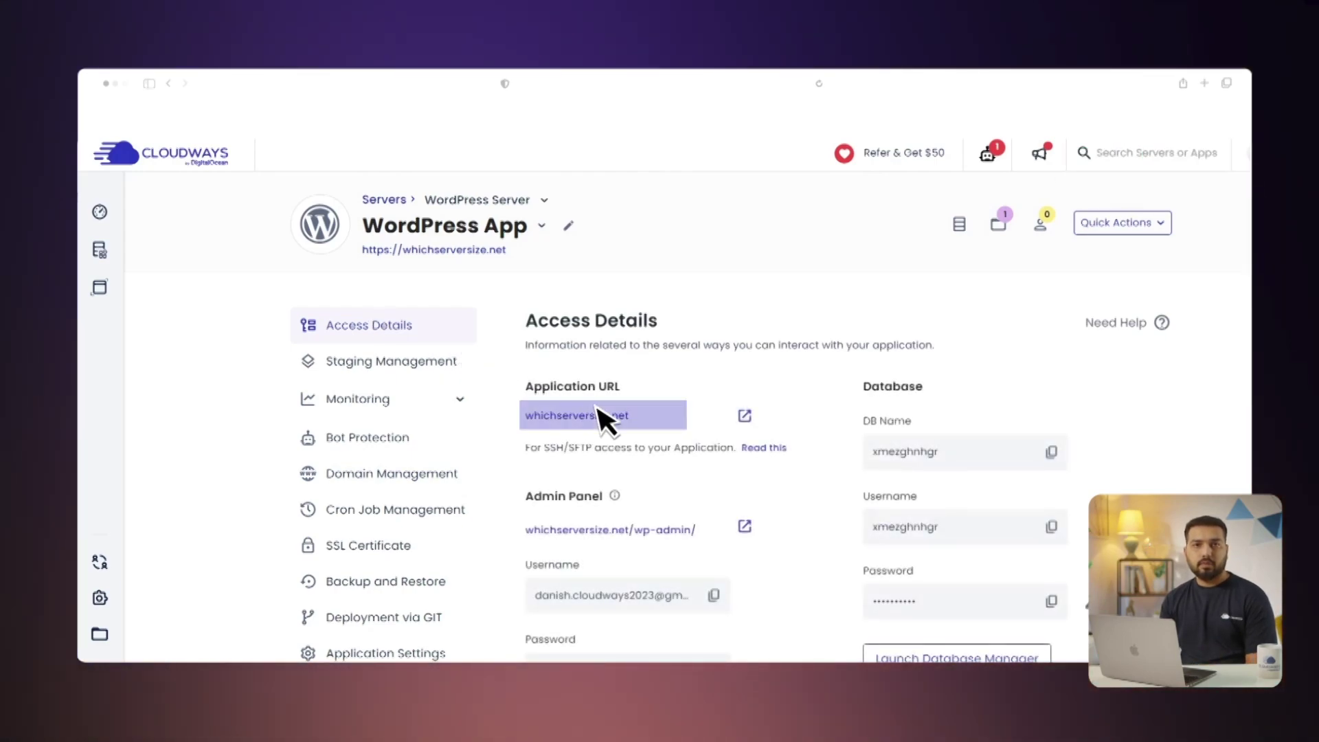
{"action": "left_click", "coordinate": [578, 414]}
{"action": "scroll", "coordinate": [598, 412], "scroll_direction": "down", "scroll_amount": 3}
{"action": "scroll", "coordinate": [598, 413], "scroll_direction": "up", "scroll_amount": 3}
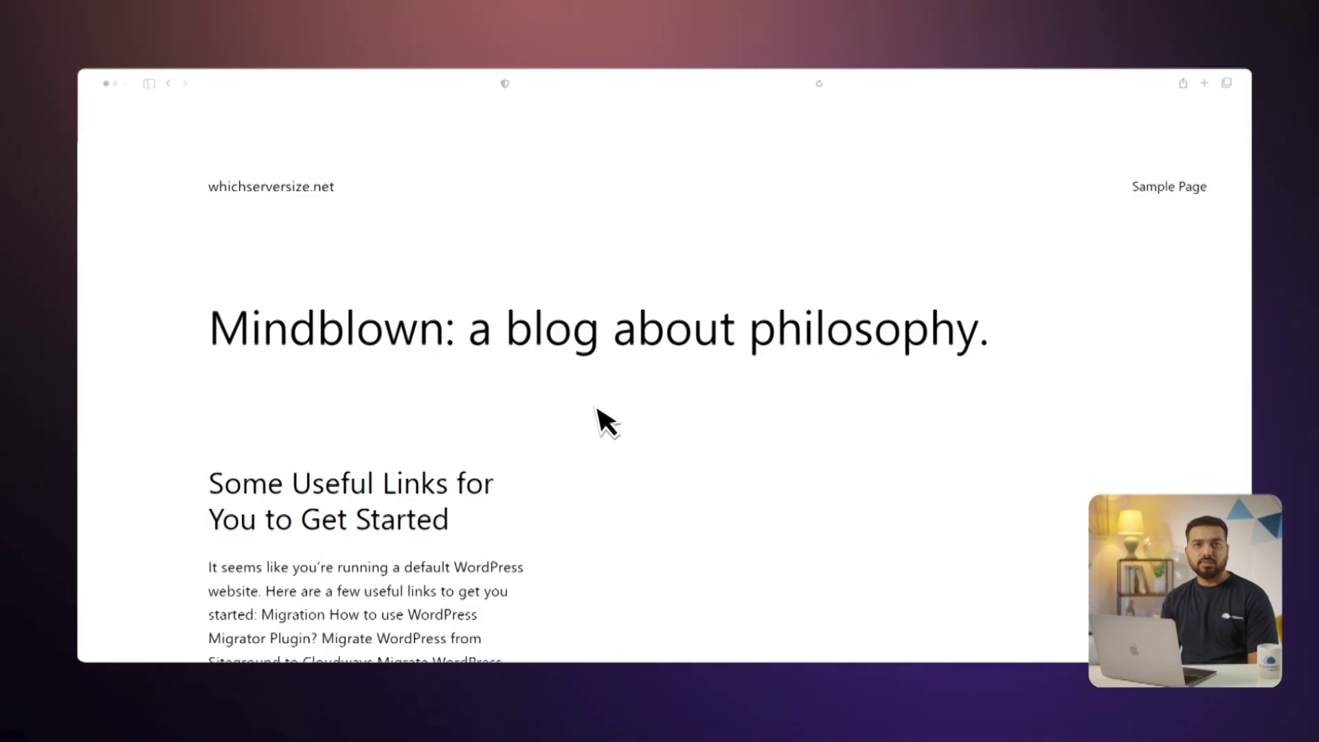
{"action": "key", "text": "ctrl+w"}
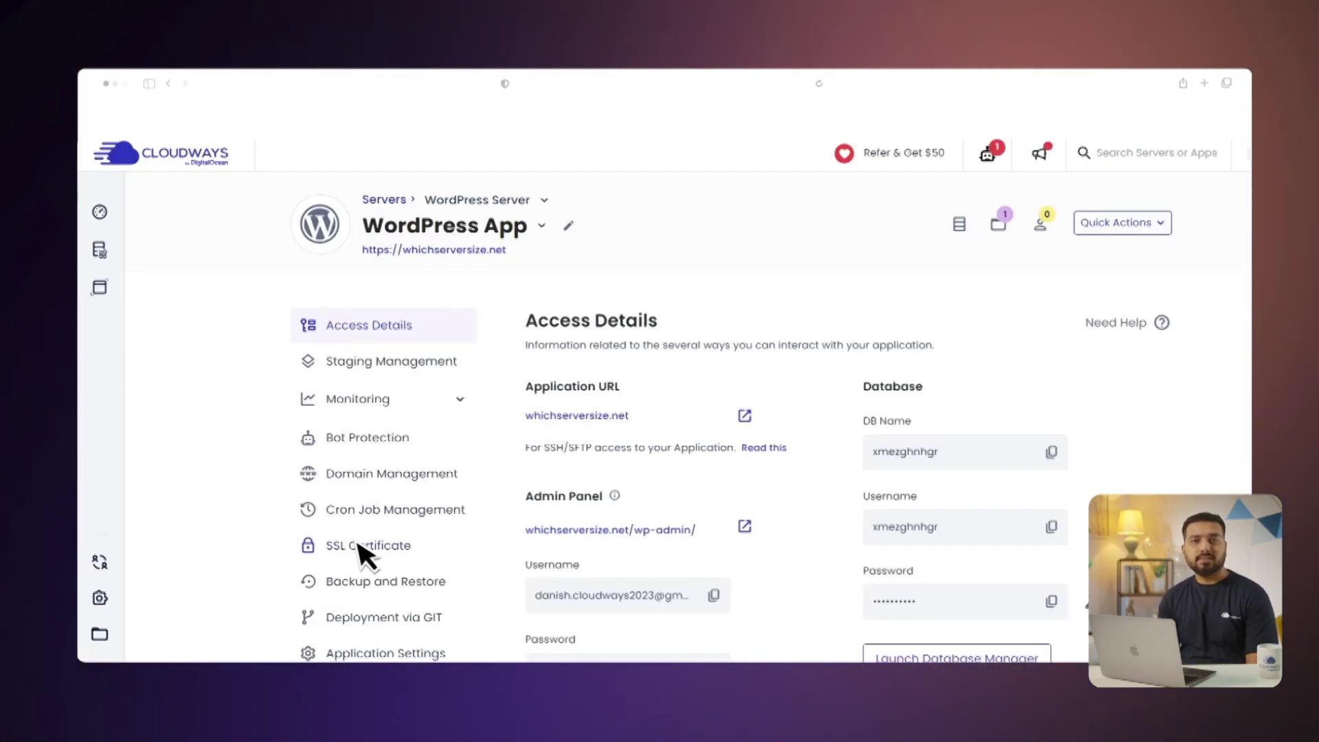
In SSL Certificate, choose Let's Encrypt and fill in the email and whichserversize.net.
{"action": "left_click", "coordinate": [355, 547]}
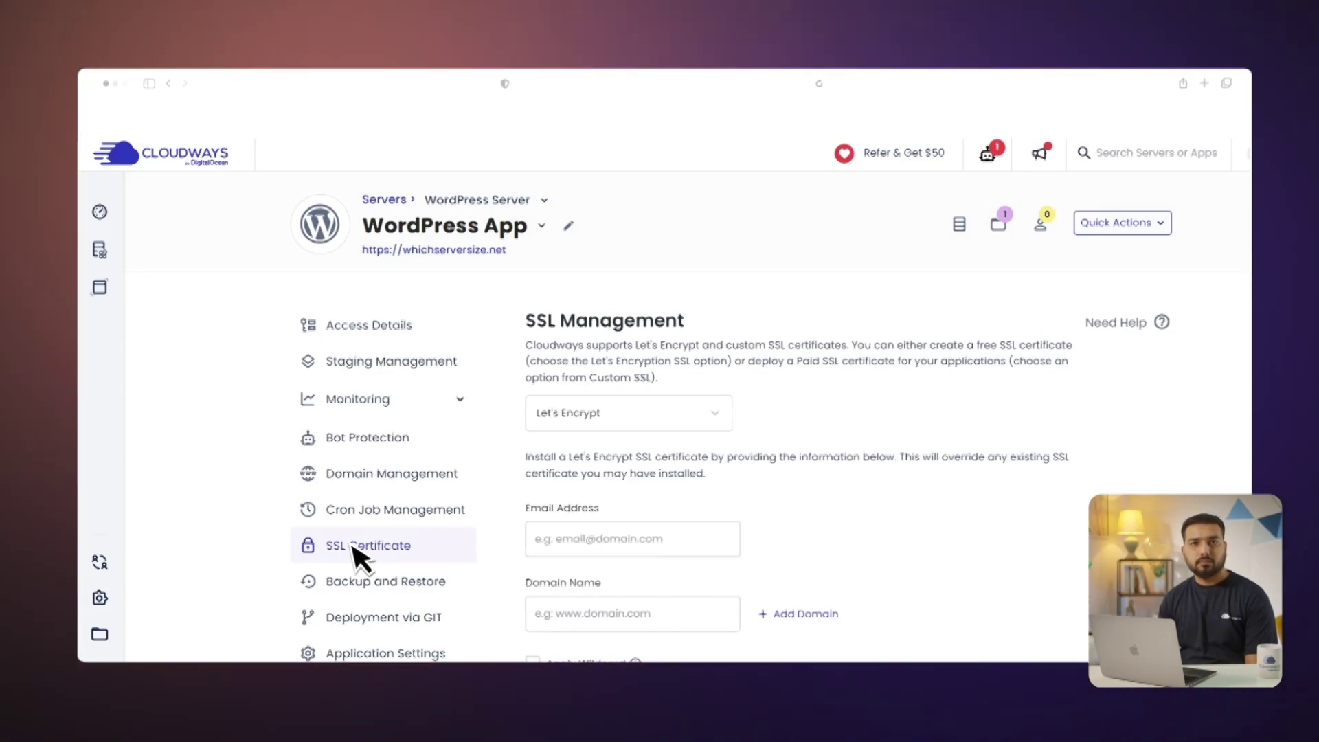
{"action": "left_click", "coordinate": [681, 412]}
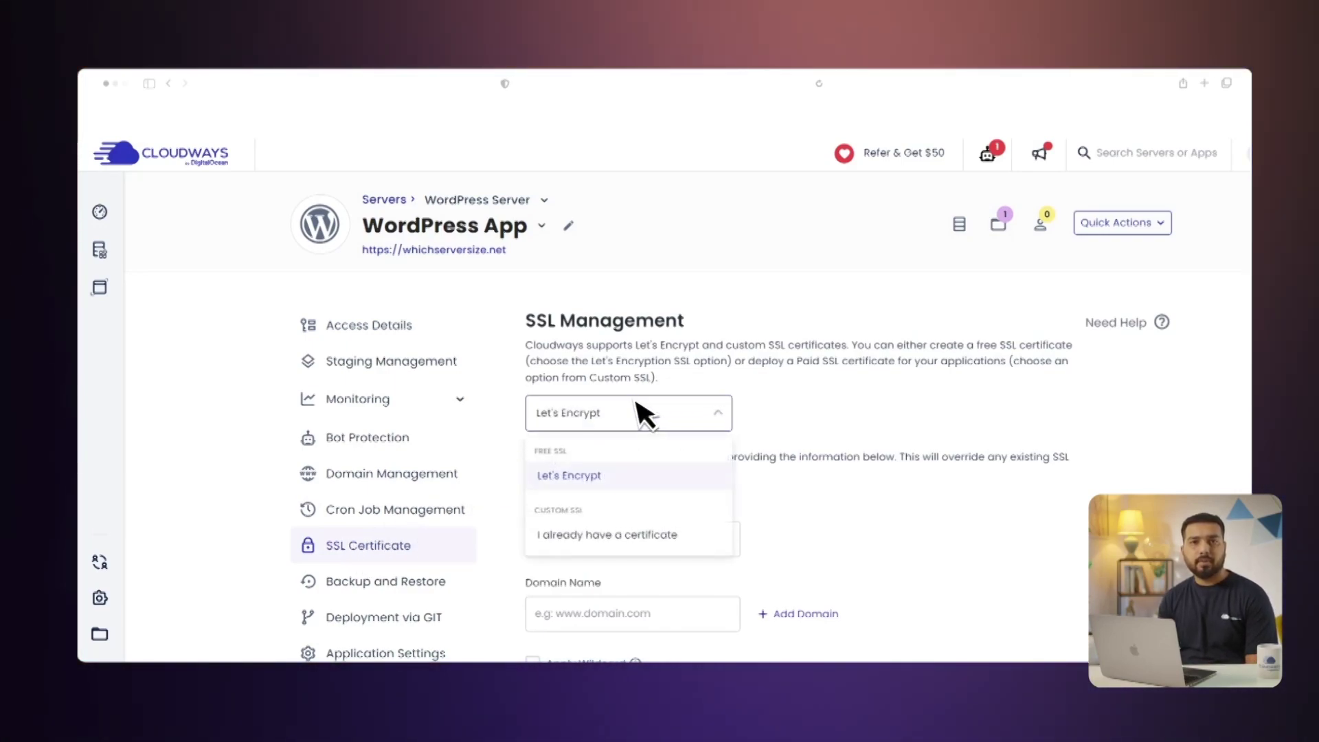
{"action": "left_click", "coordinate": [651, 481]}
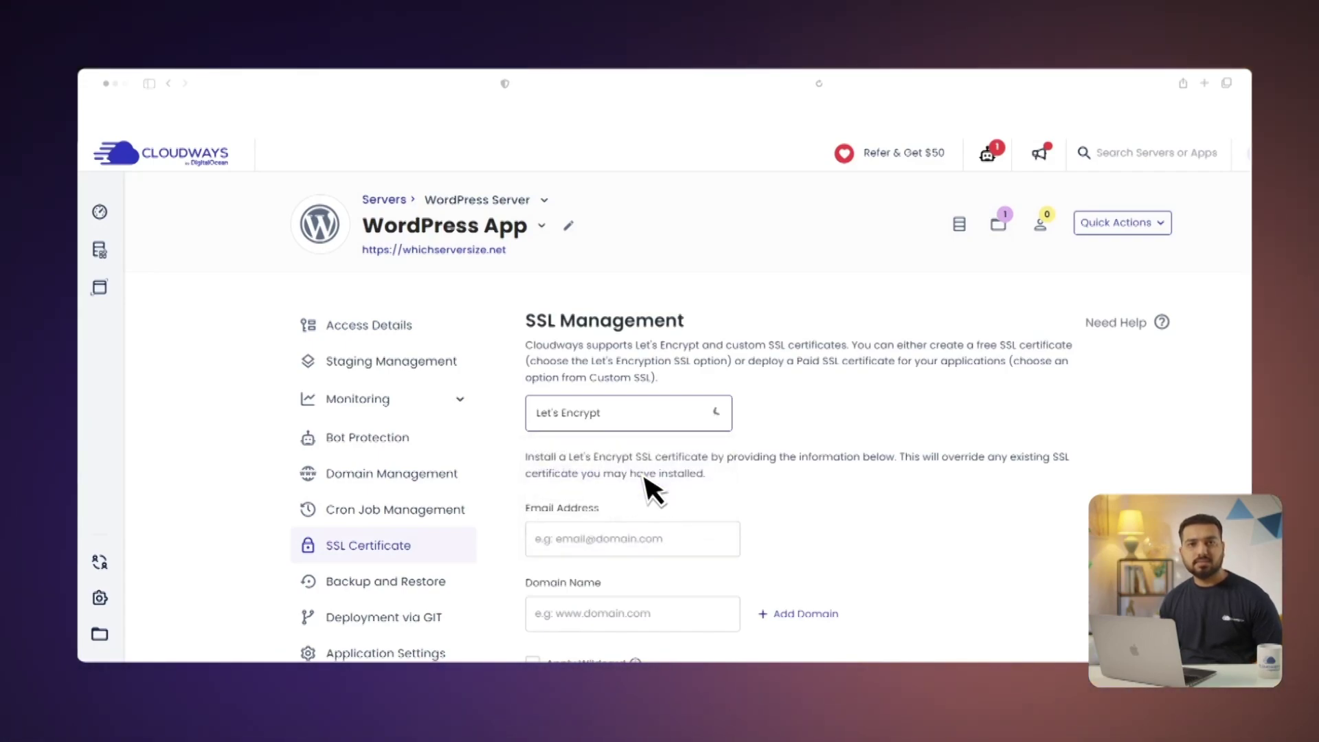
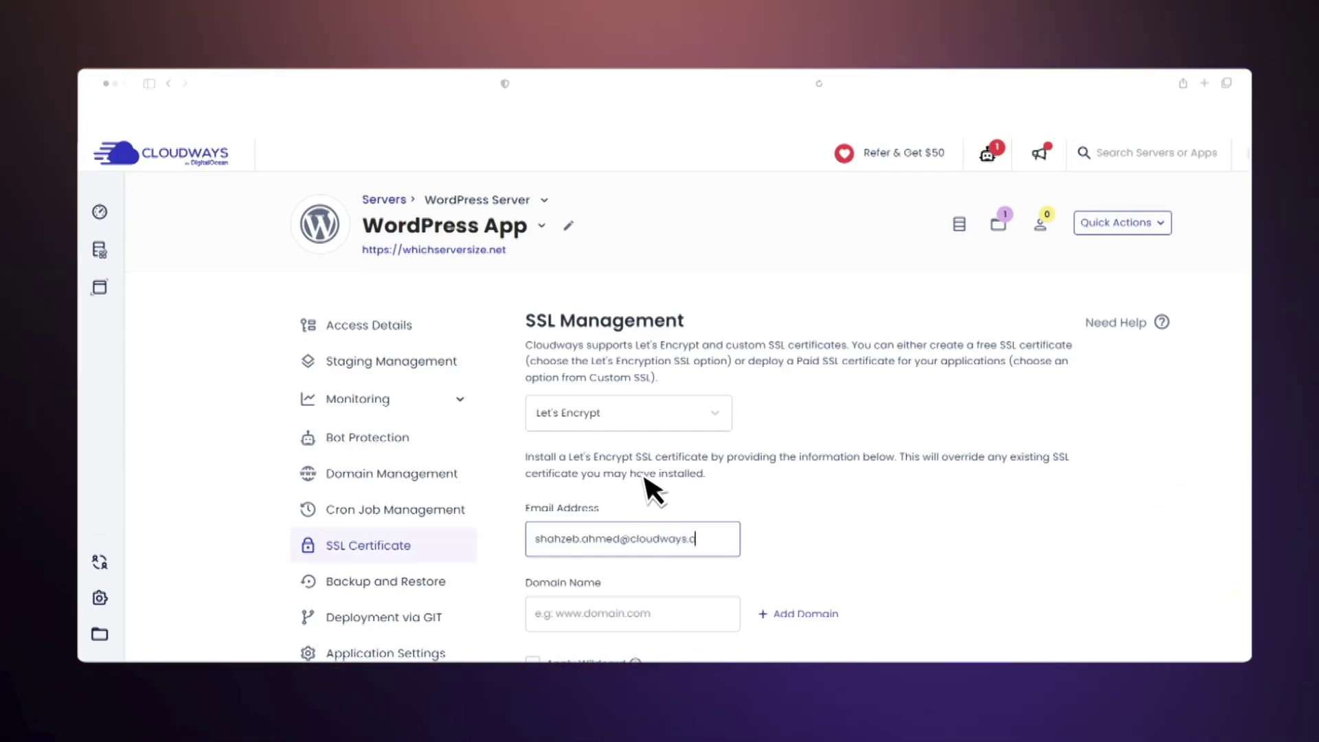
{"action": "key", "text": "Tab"}
{"action": "type", "text": "whichser"}
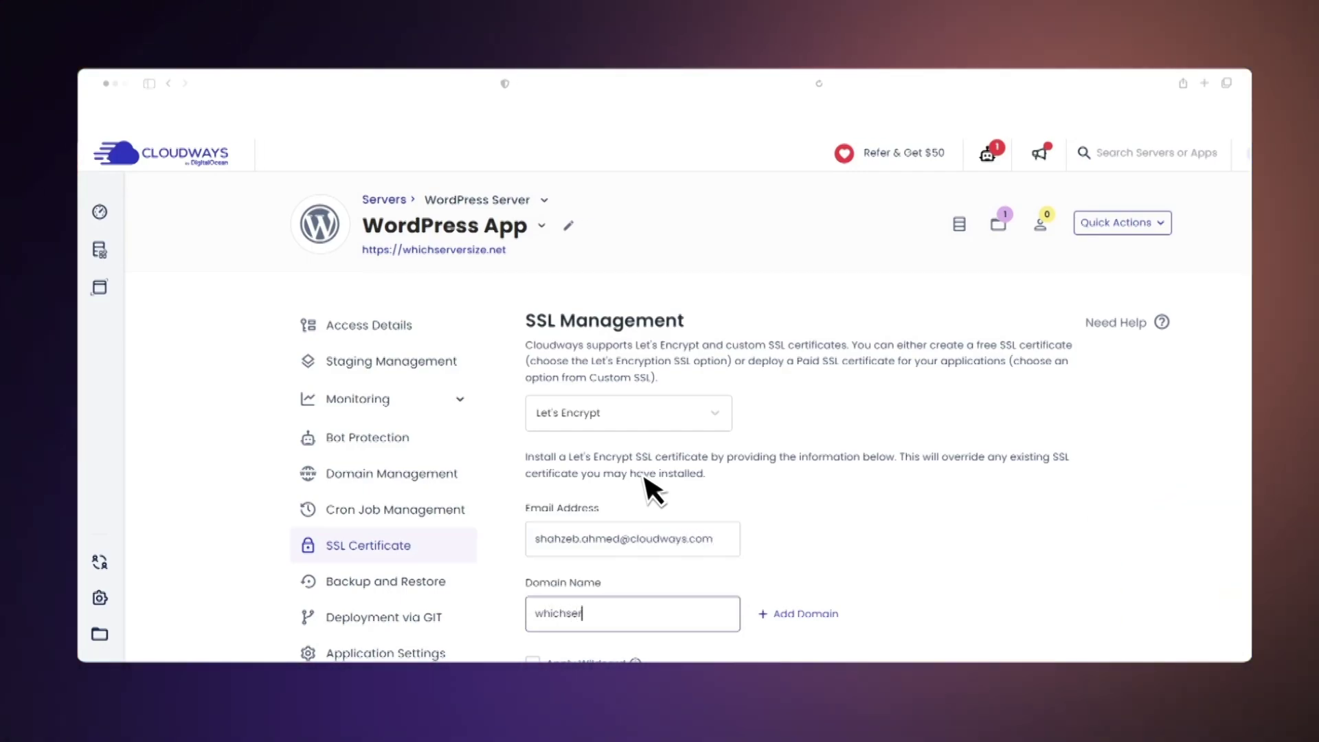
{"action": "type", "text": "versize.net"}
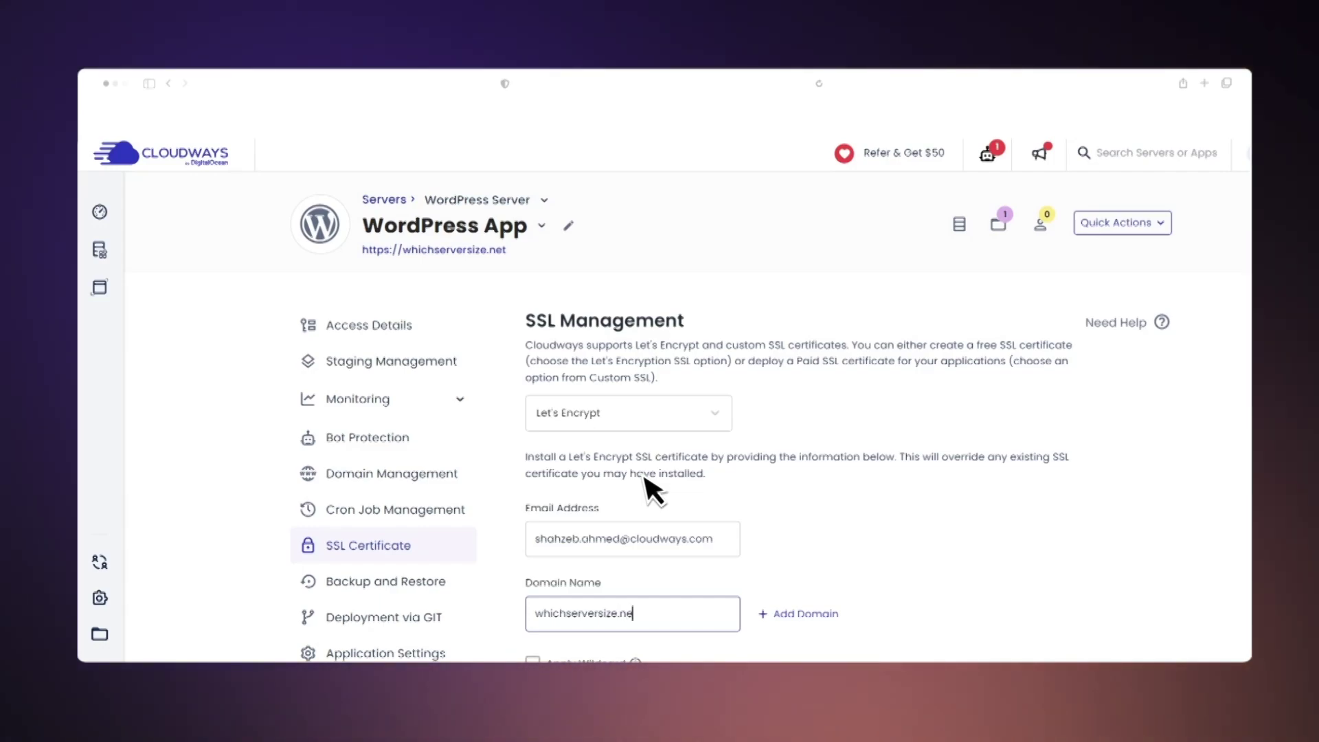
{"action": "scroll", "coordinate": [648, 485], "scroll_direction": "down", "scroll_amount": 2}
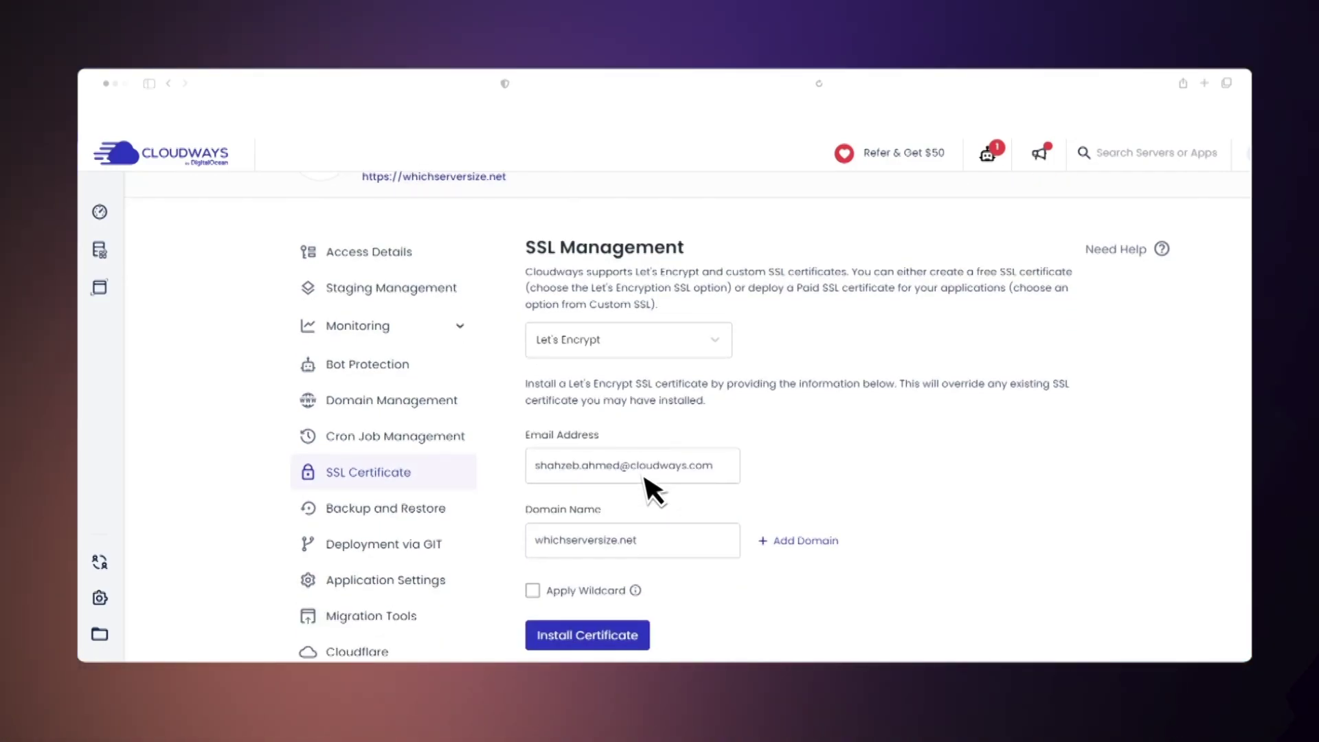
Leave Apply Wildcard off and install the Let's Encrypt certificate.
{"action": "left_click", "coordinate": [533, 591]}
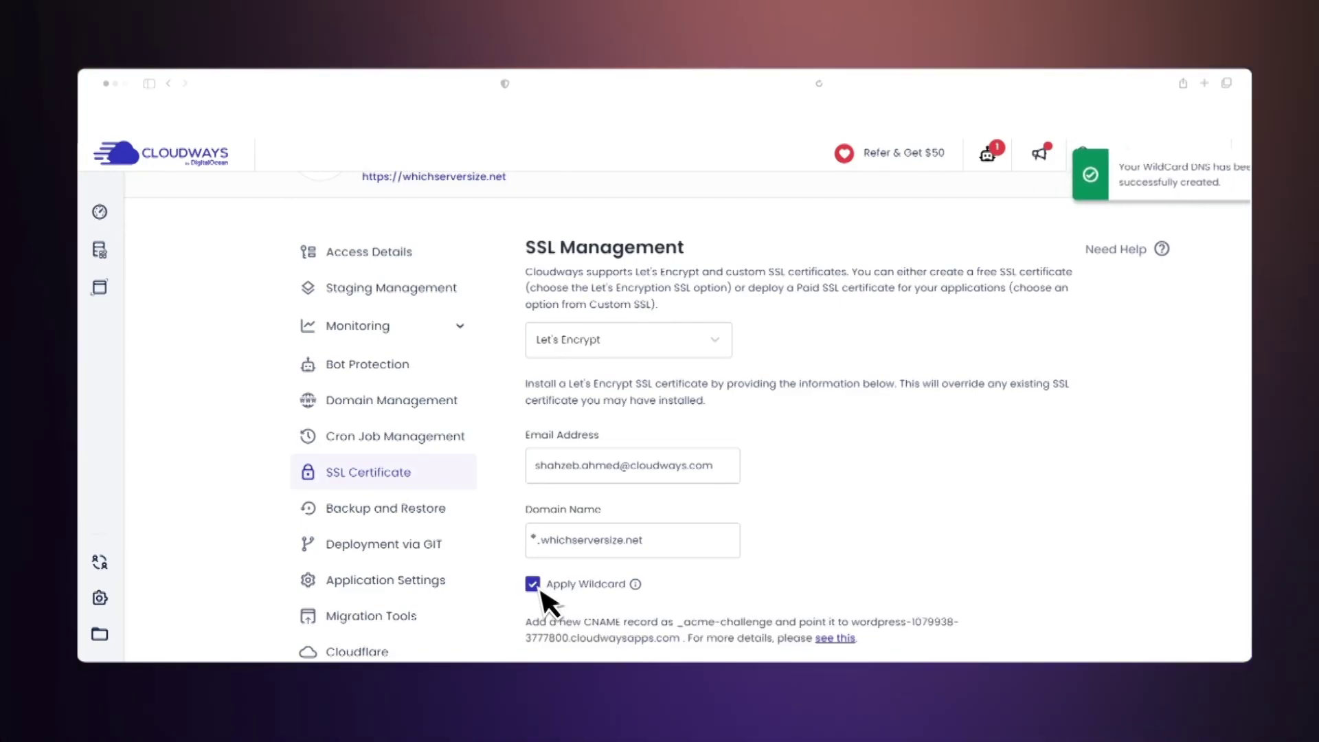
{"action": "left_click", "coordinate": [532, 584]}
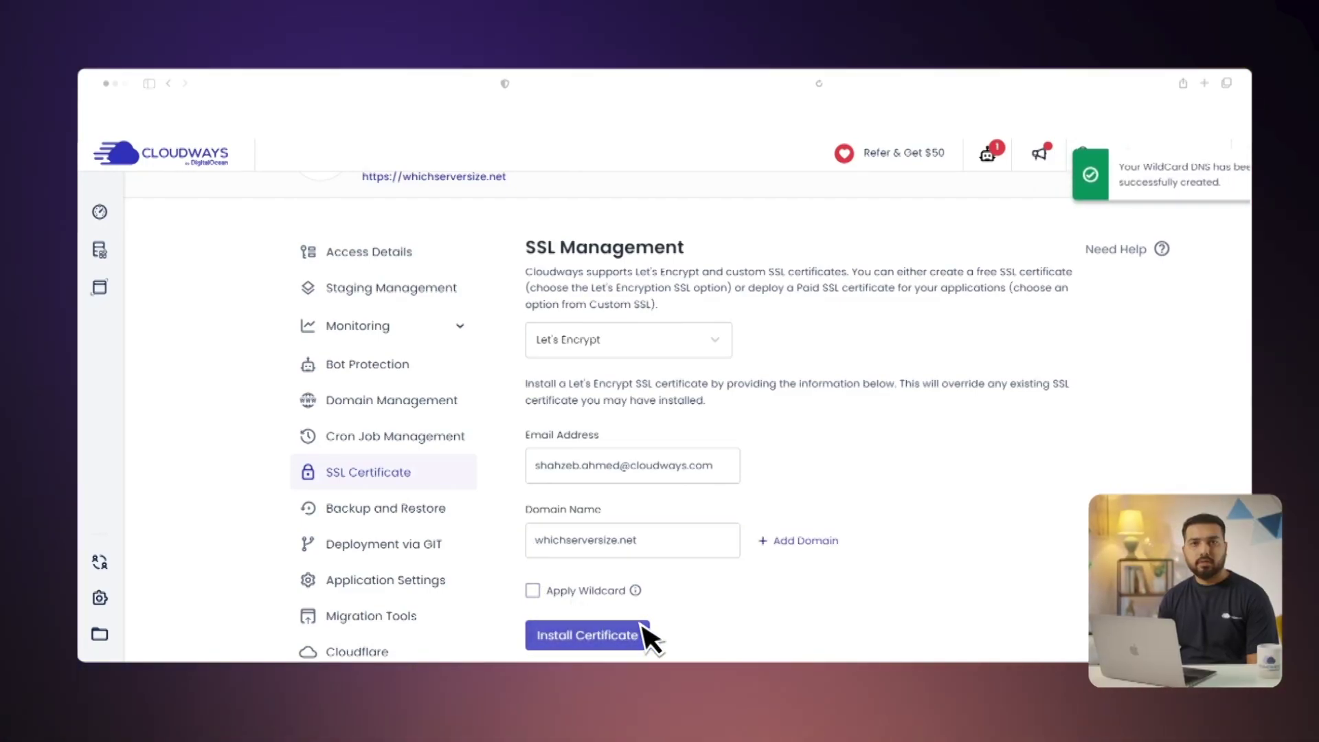
{"action": "left_click", "coordinate": [618, 636]}
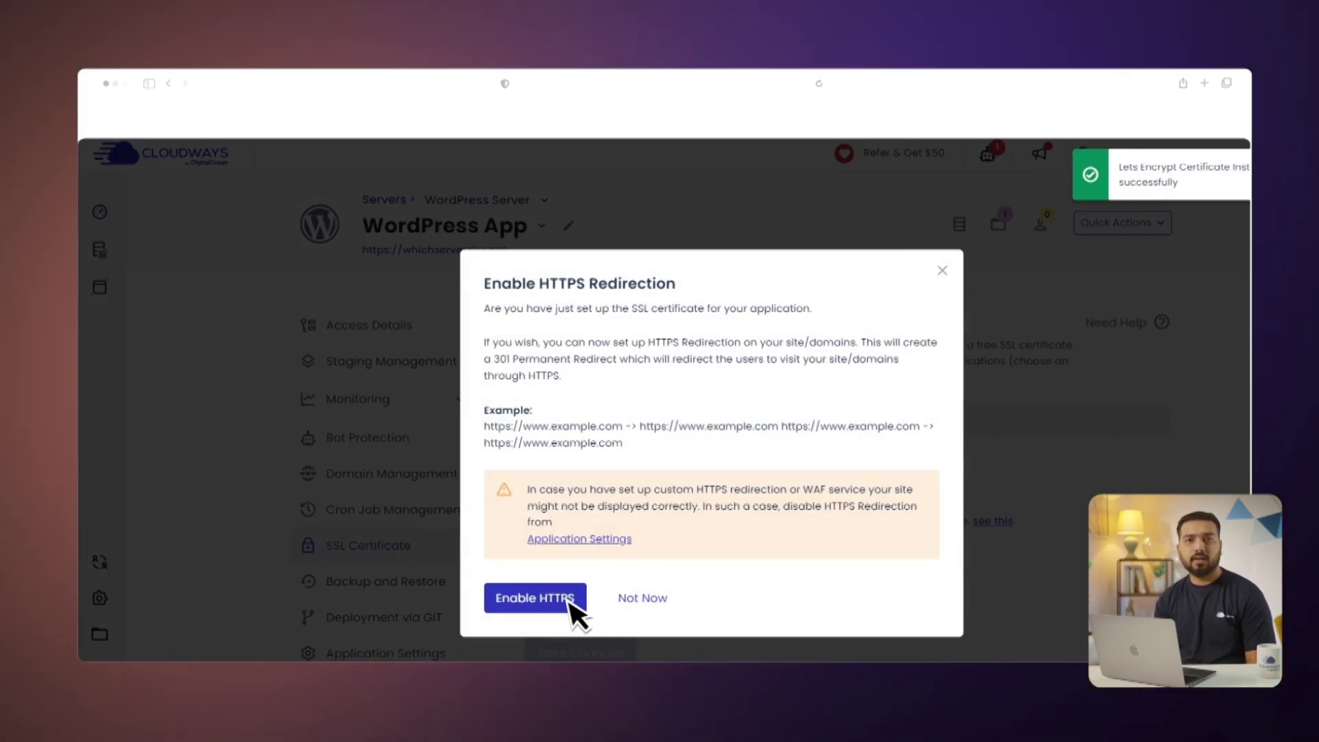
Dismiss the redirection offer, then switch HTTPS Redirection on in Application Settings.
{"action": "left_click", "coordinate": [534, 598]}
{"action": "scroll", "coordinate": [546, 609], "scroll_direction": "down", "scroll_amount": 1}
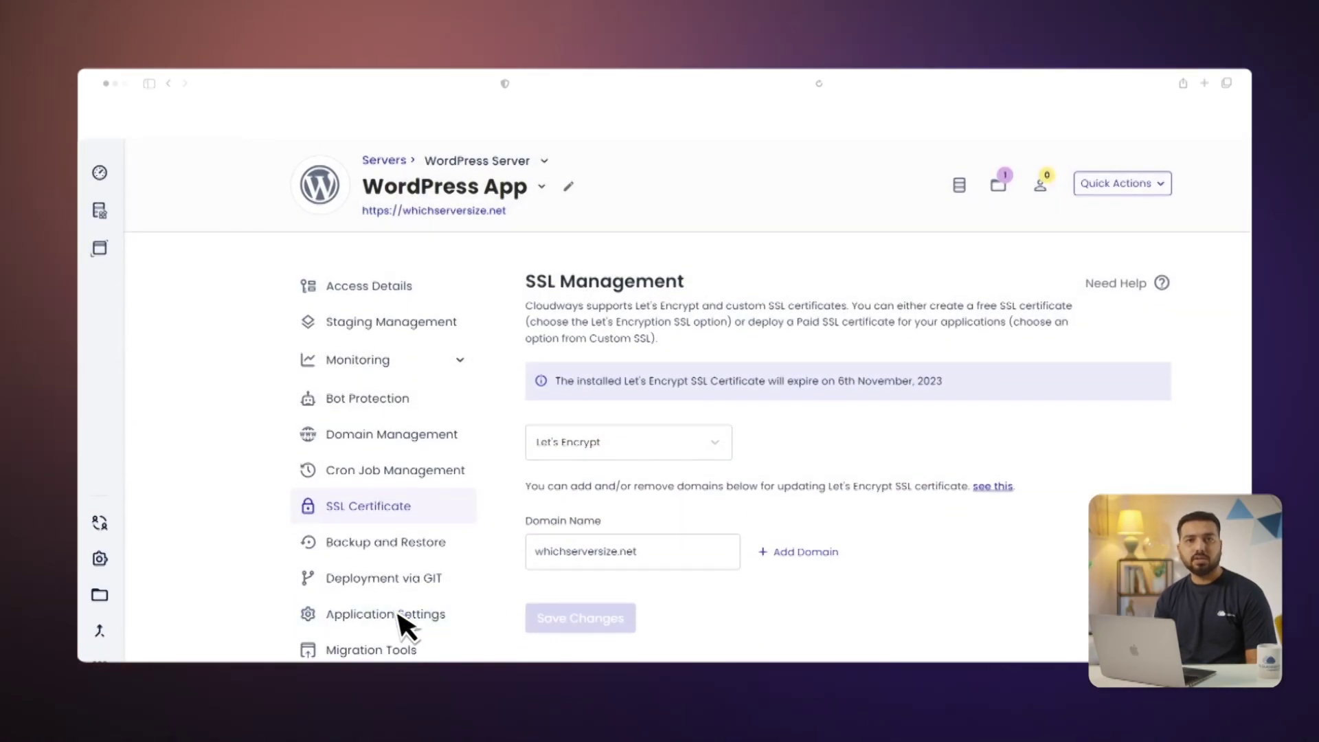
{"action": "left_click", "coordinate": [405, 617]}
{"action": "scroll", "coordinate": [405, 624], "scroll_direction": "down", "scroll_amount": 5}
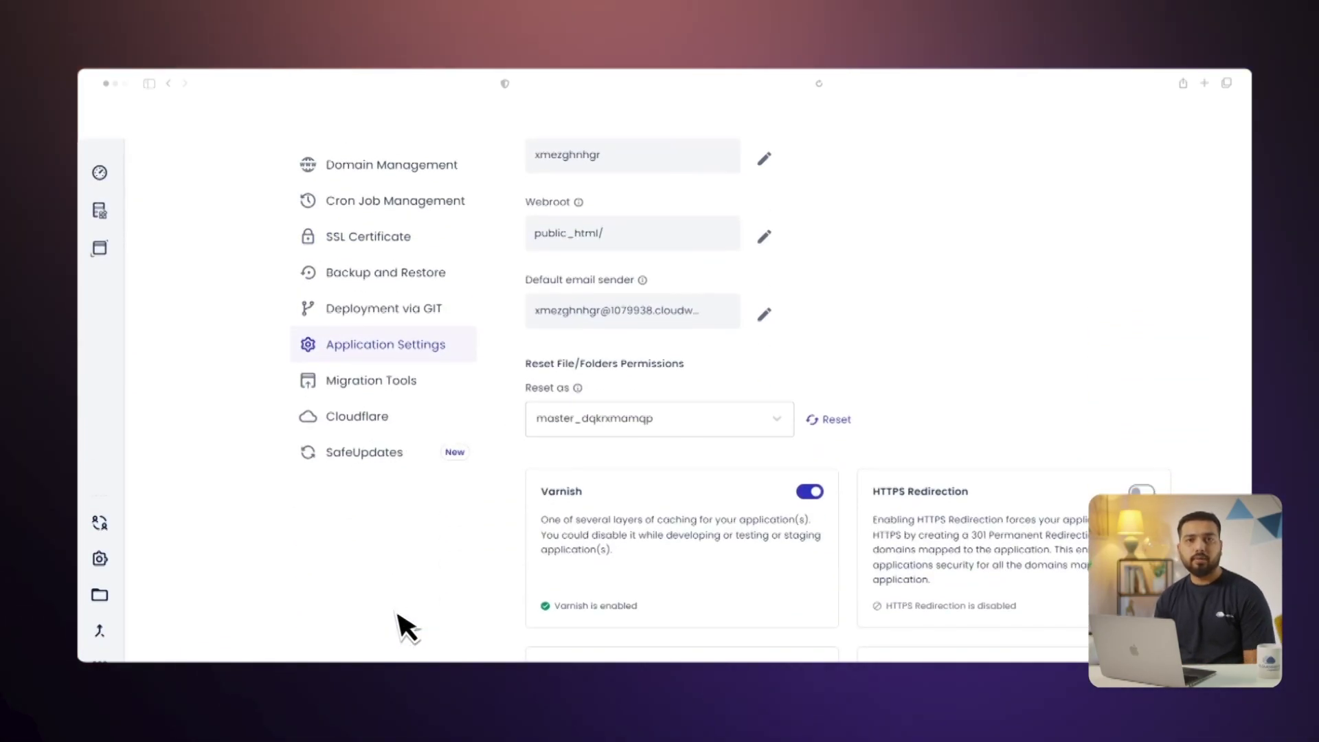
{"action": "scroll", "coordinate": [912, 511], "scroll_direction": "down", "scroll_amount": 1}
{"action": "left_click", "coordinate": [1143, 447]}
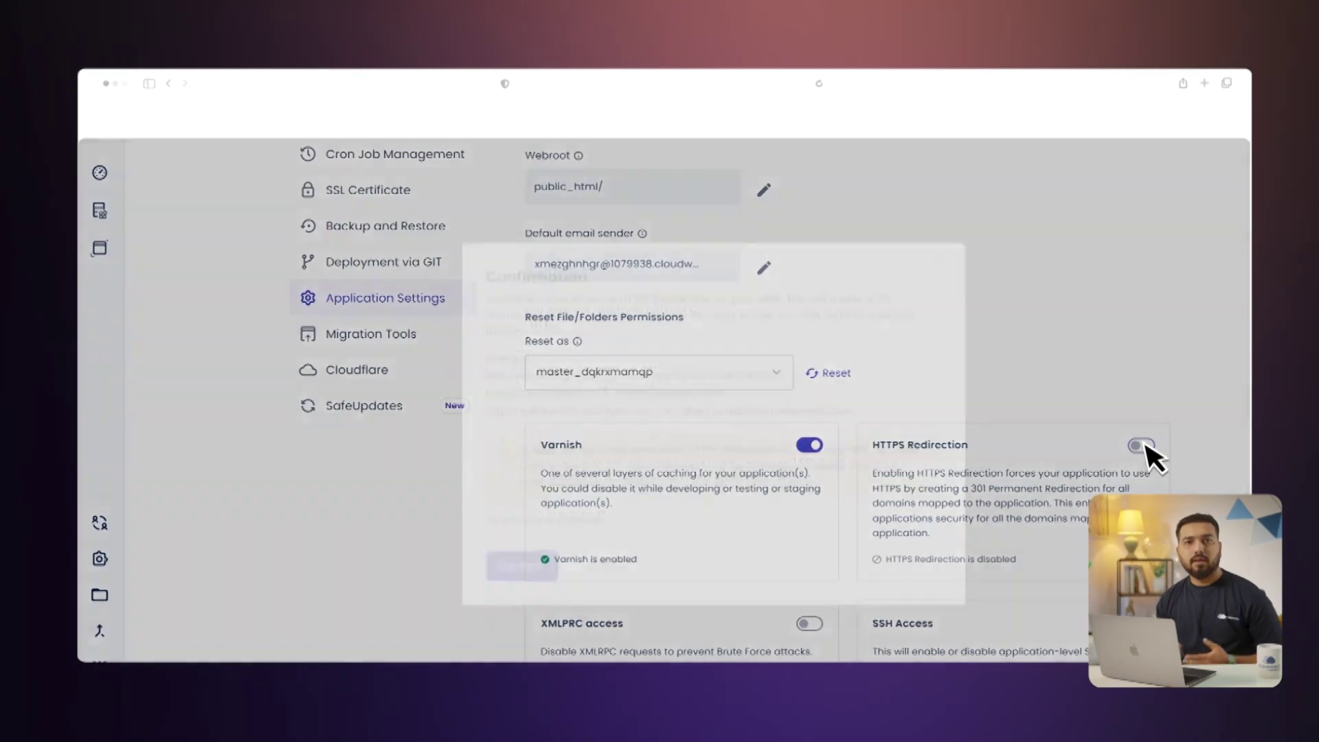